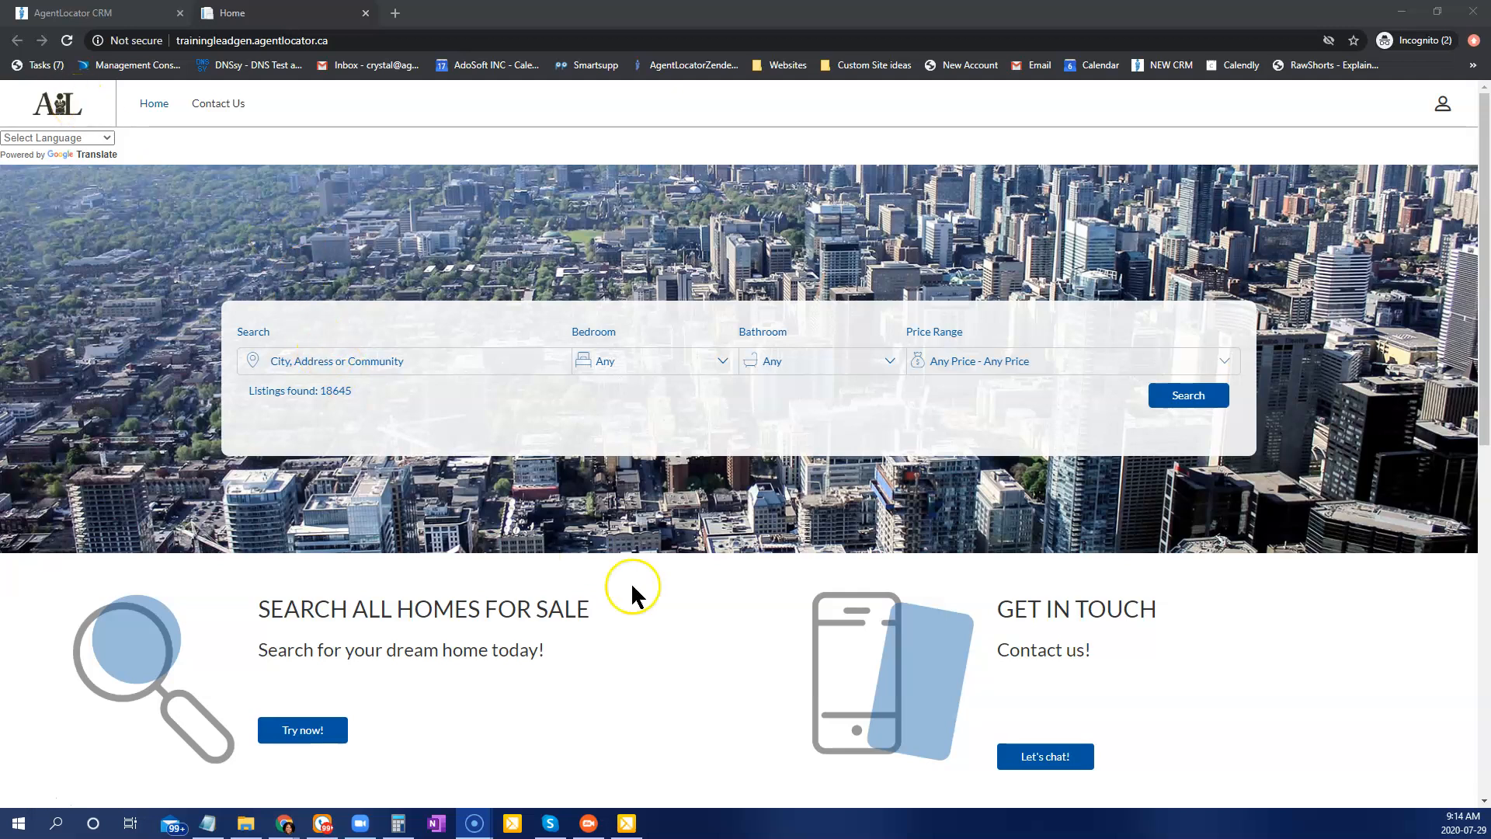
Step: Look through the website's home page down to the footer, and review the Contact Us page
{"action": "scroll", "coordinate": [629, 586], "scroll_direction": "down", "scroll_amount": 1}
{"action": "scroll", "coordinate": [627, 589], "scroll_direction": "down", "scroll_amount": 7}
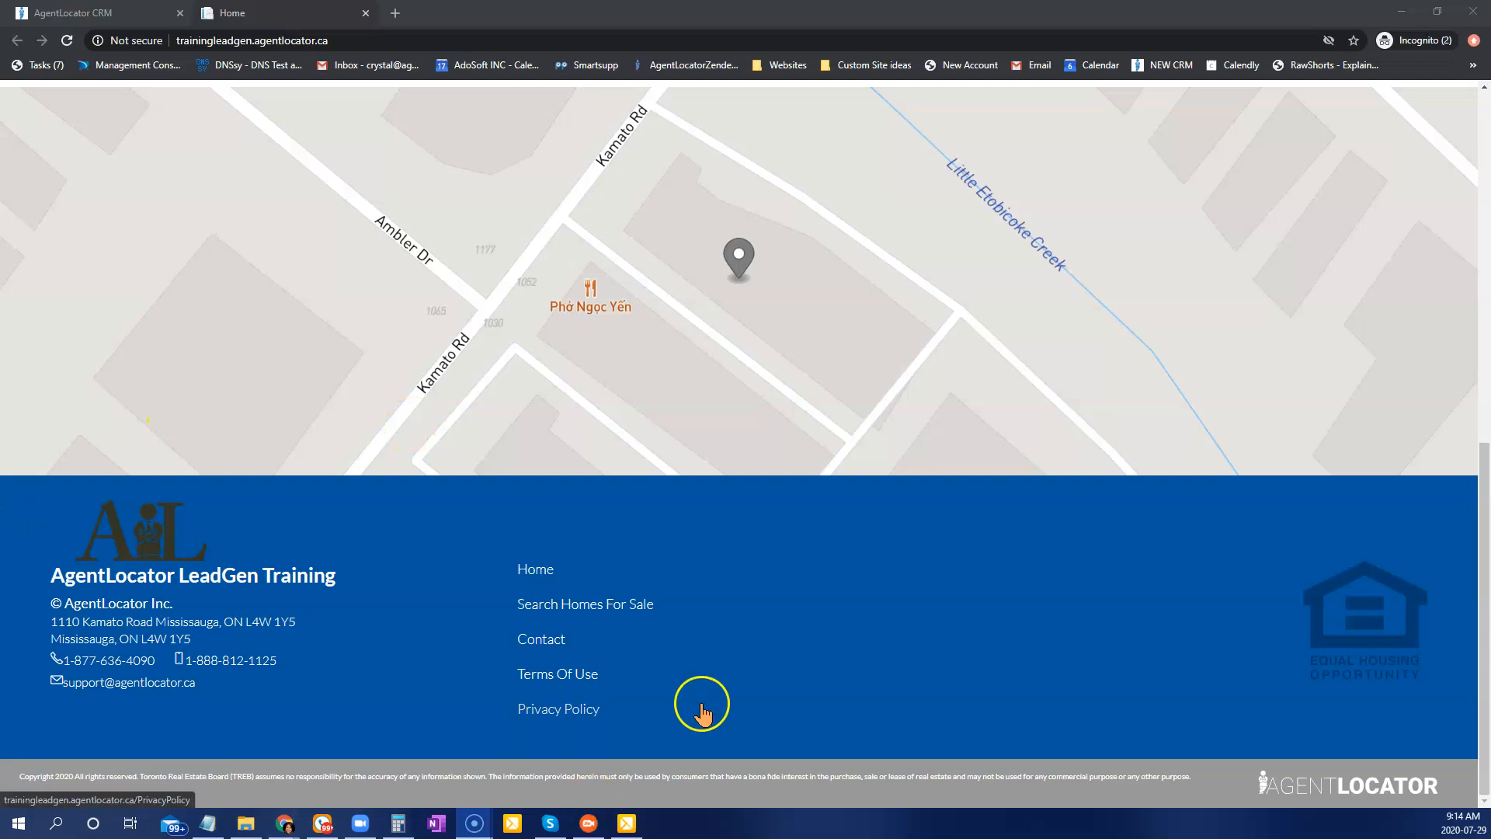
{"action": "scroll", "coordinate": [829, 688], "scroll_direction": "up", "scroll_amount": 9}
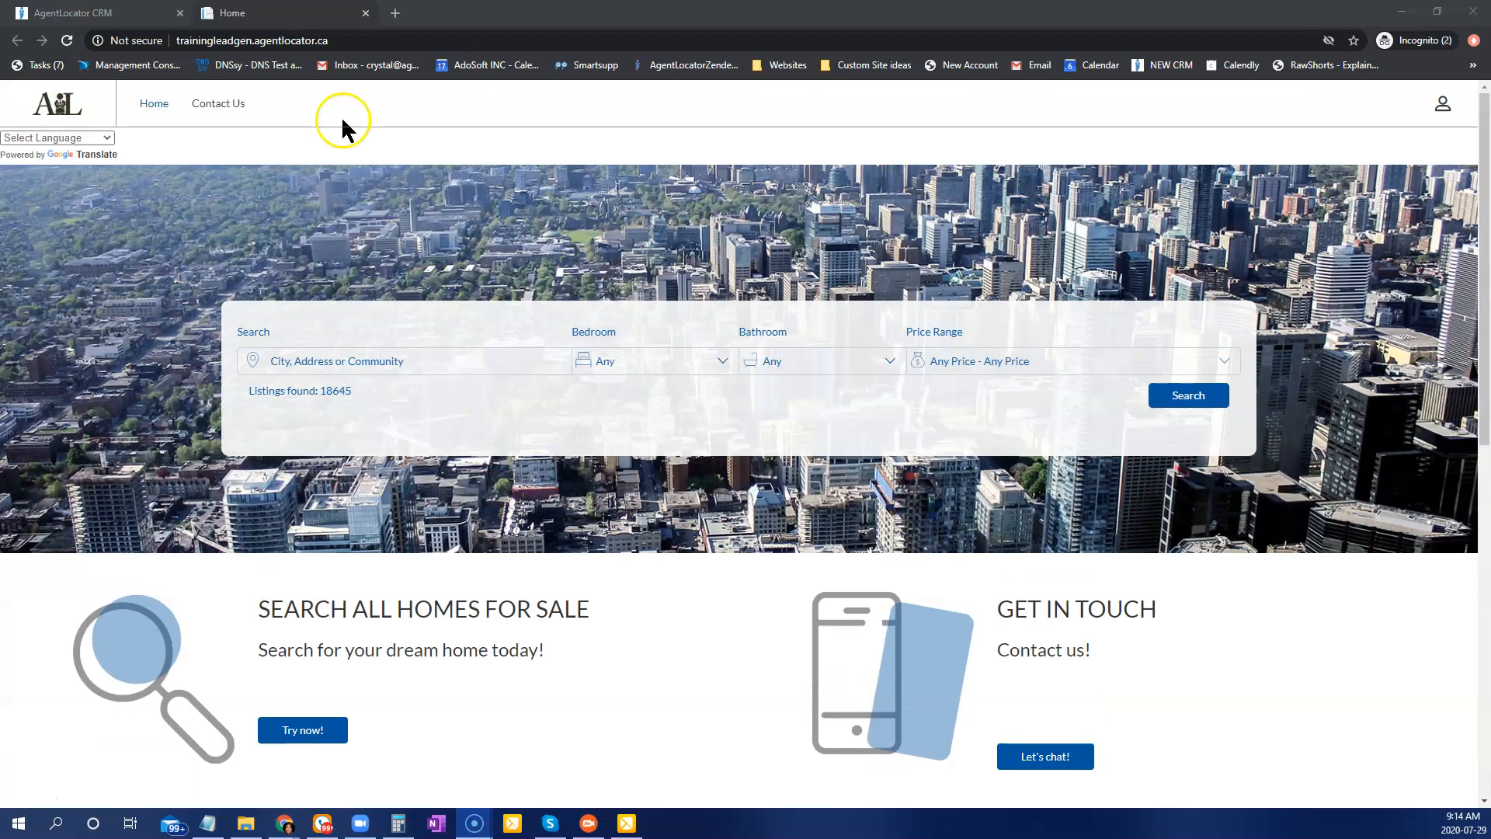
{"action": "left_click", "coordinate": [218, 101]}
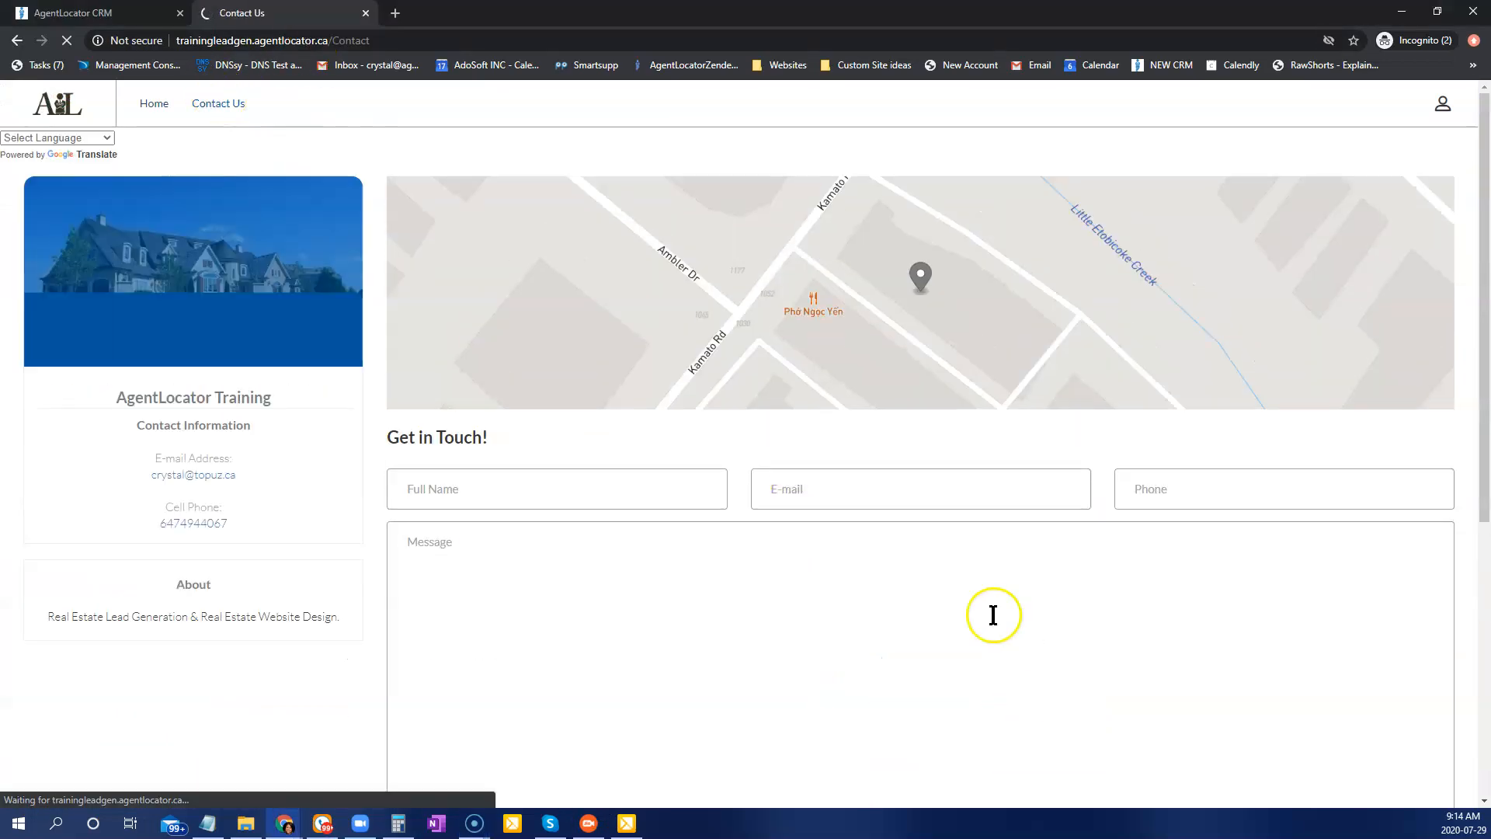
{"action": "scroll", "coordinate": [137, 705], "scroll_direction": "down", "scroll_amount": 1}
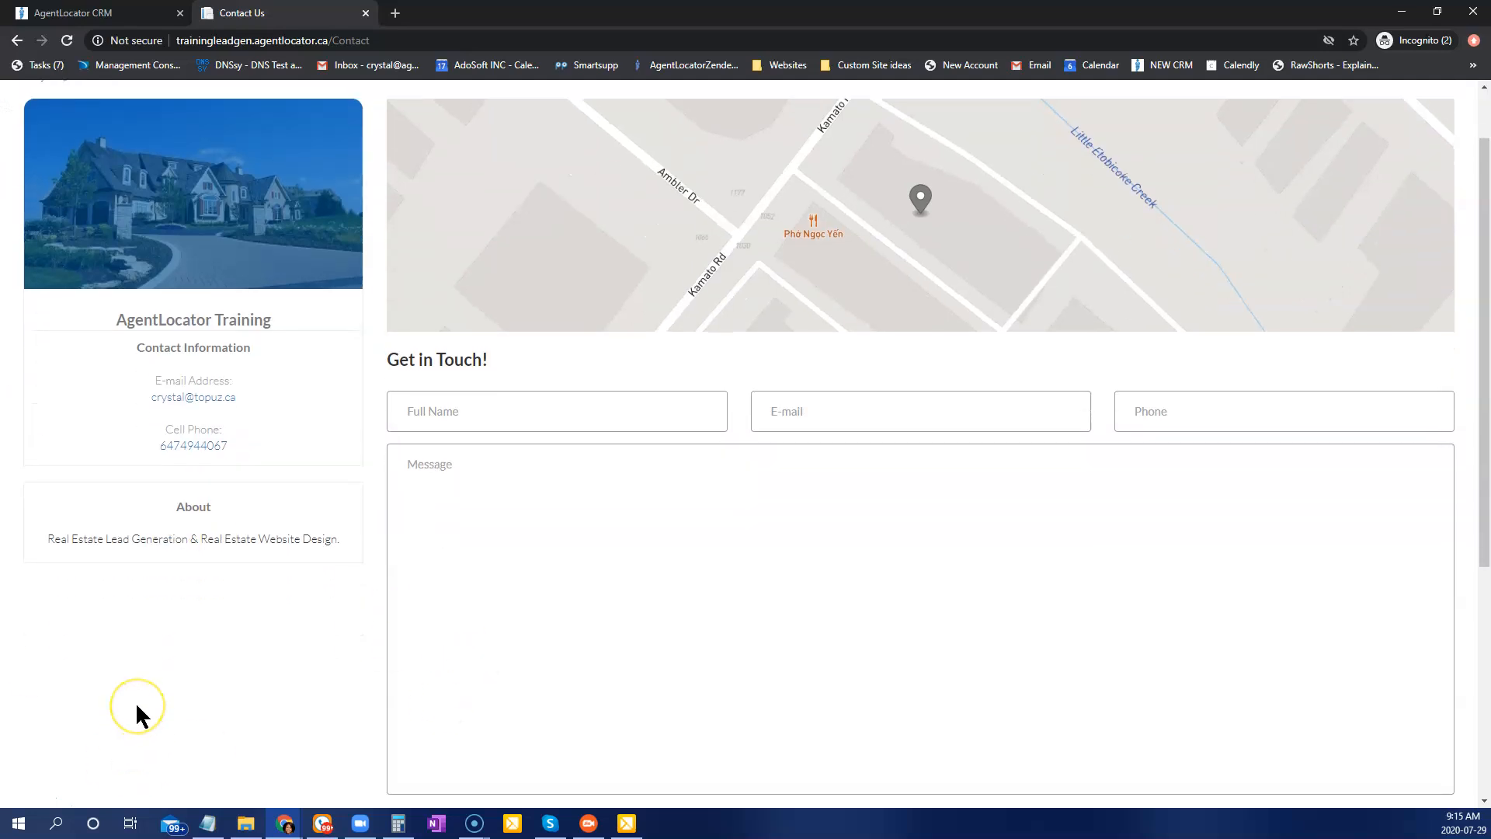
{"action": "scroll", "coordinate": [189, 615], "scroll_direction": "up", "scroll_amount": 1}
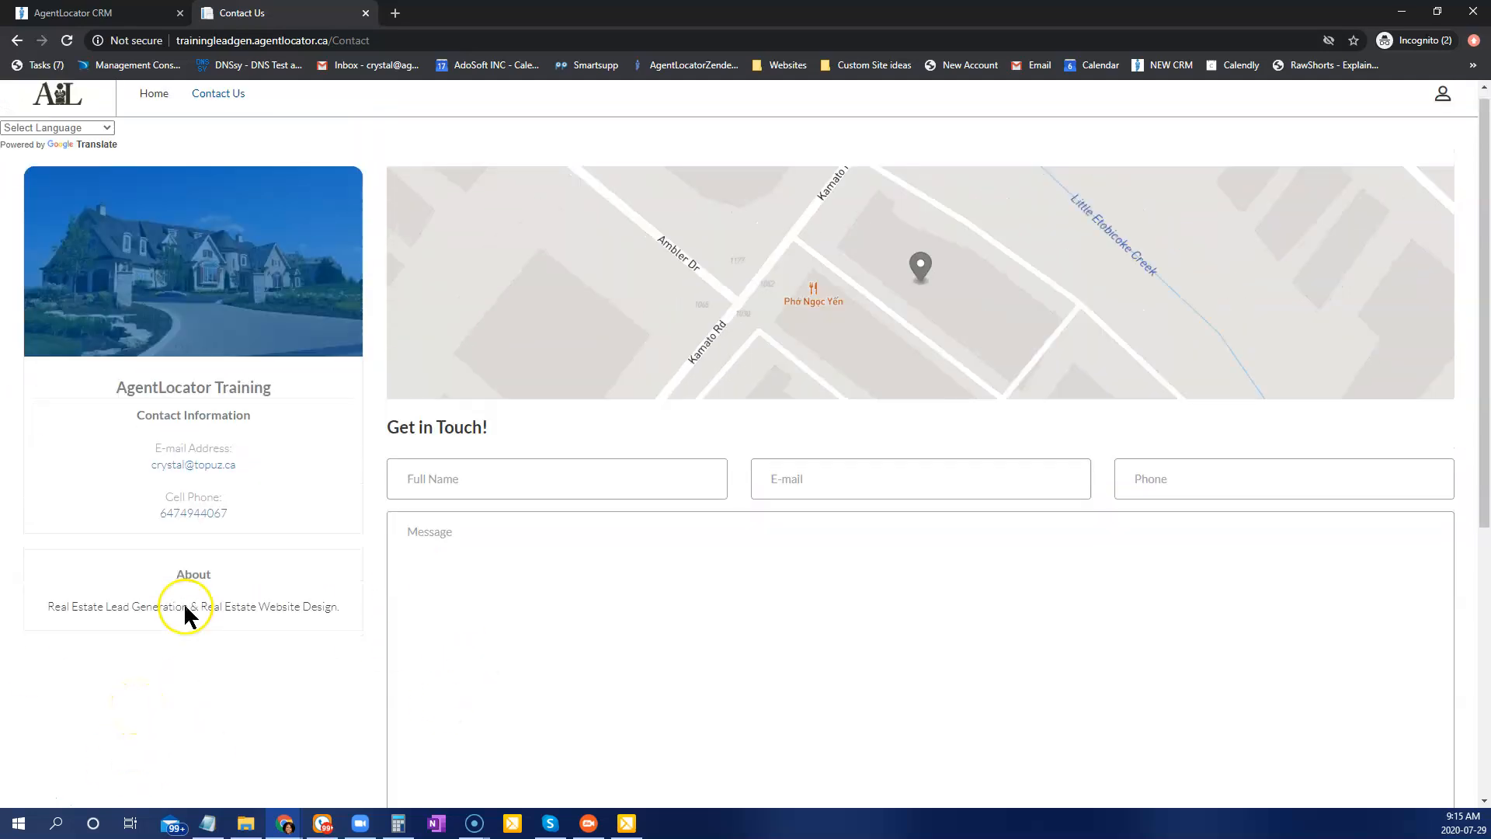
Step: Return to the website's home page and search for listings in the city of Toronto
{"action": "left_click", "coordinate": [144, 103]}
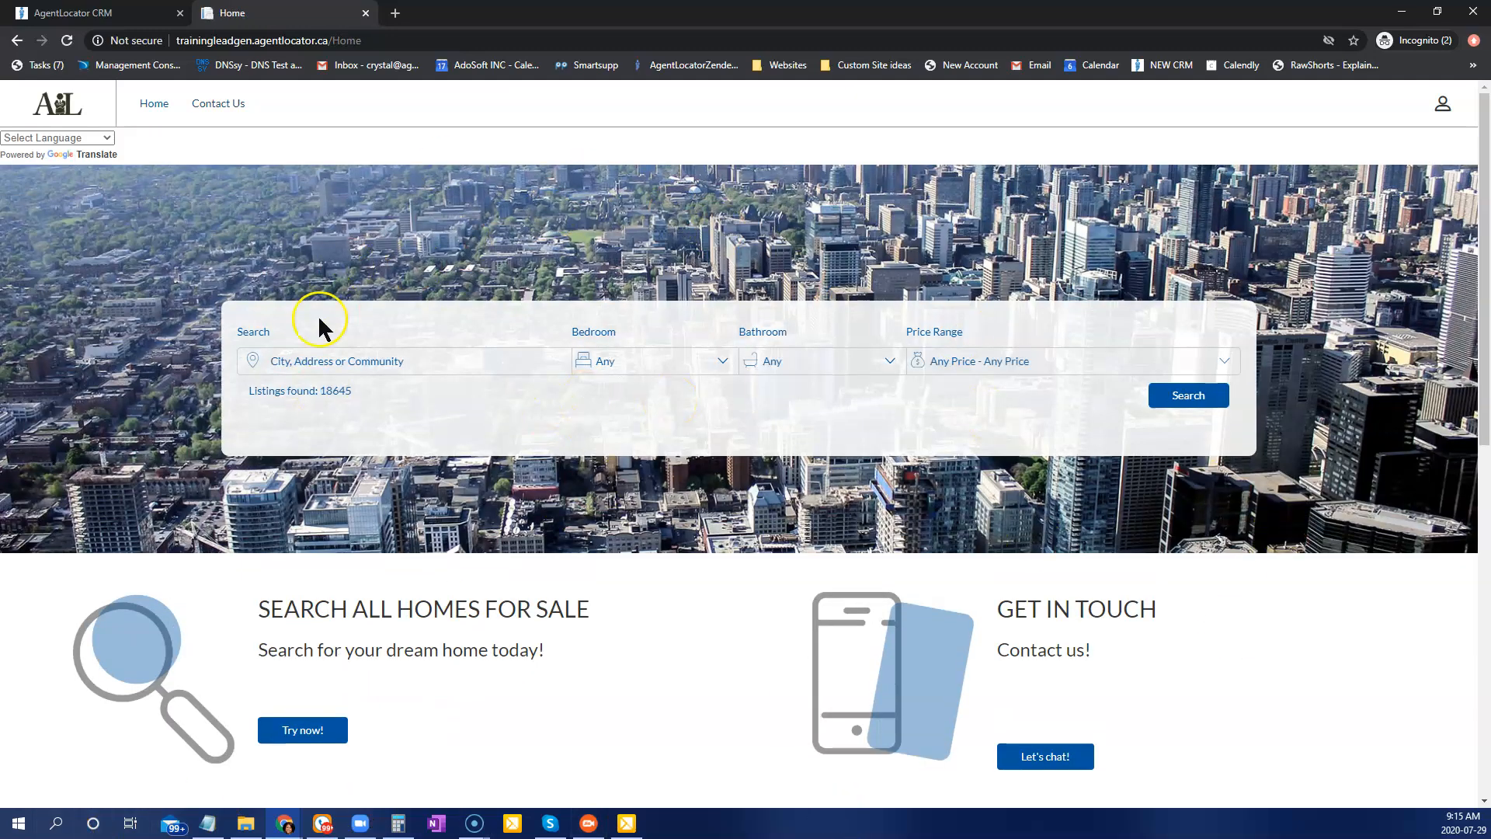
{"action": "left_click", "coordinate": [317, 362]}
{"action": "type", "text": "tor"}
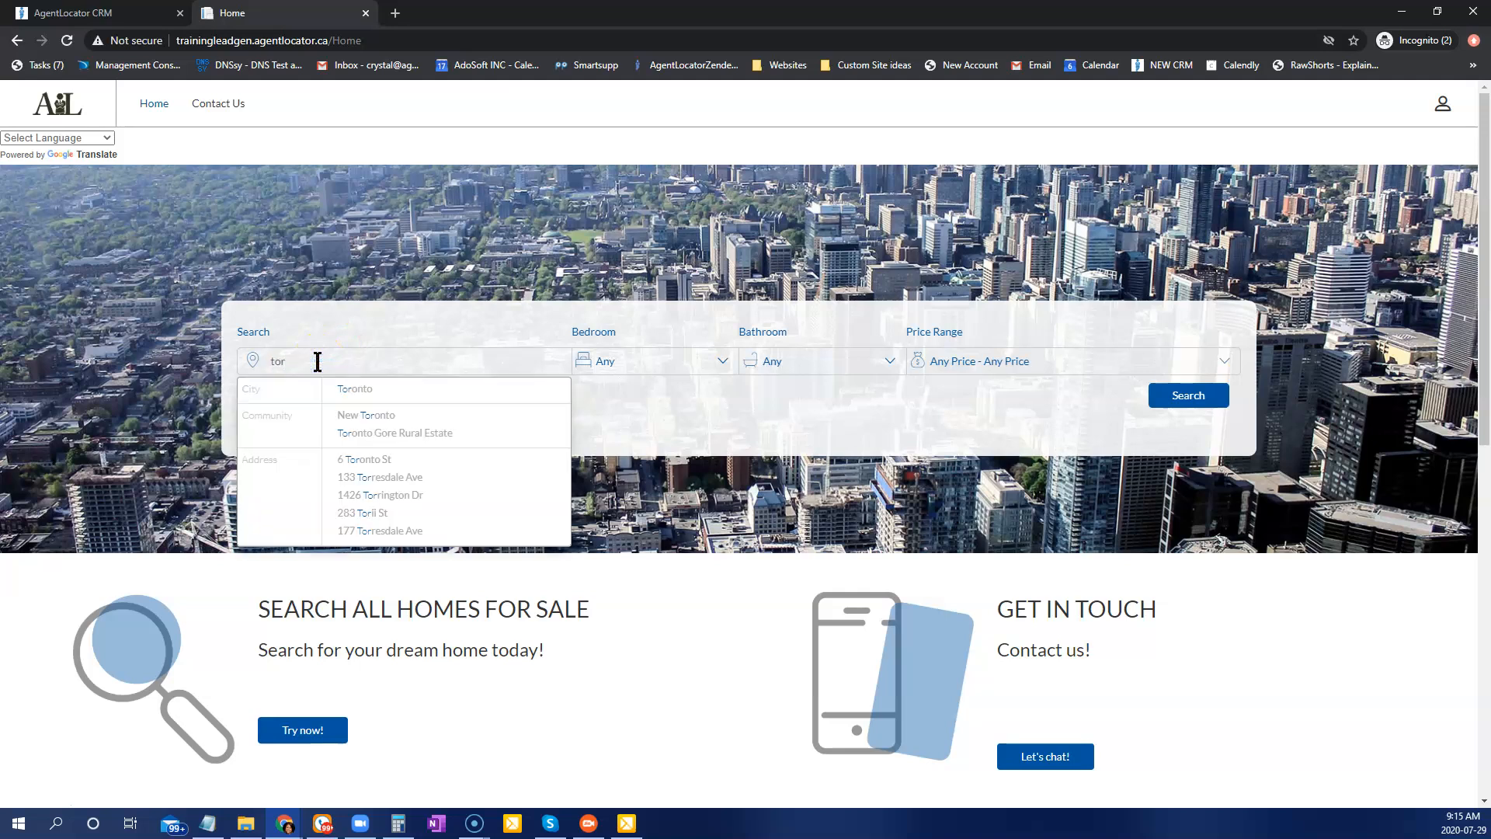
{"action": "left_click", "coordinate": [356, 389]}
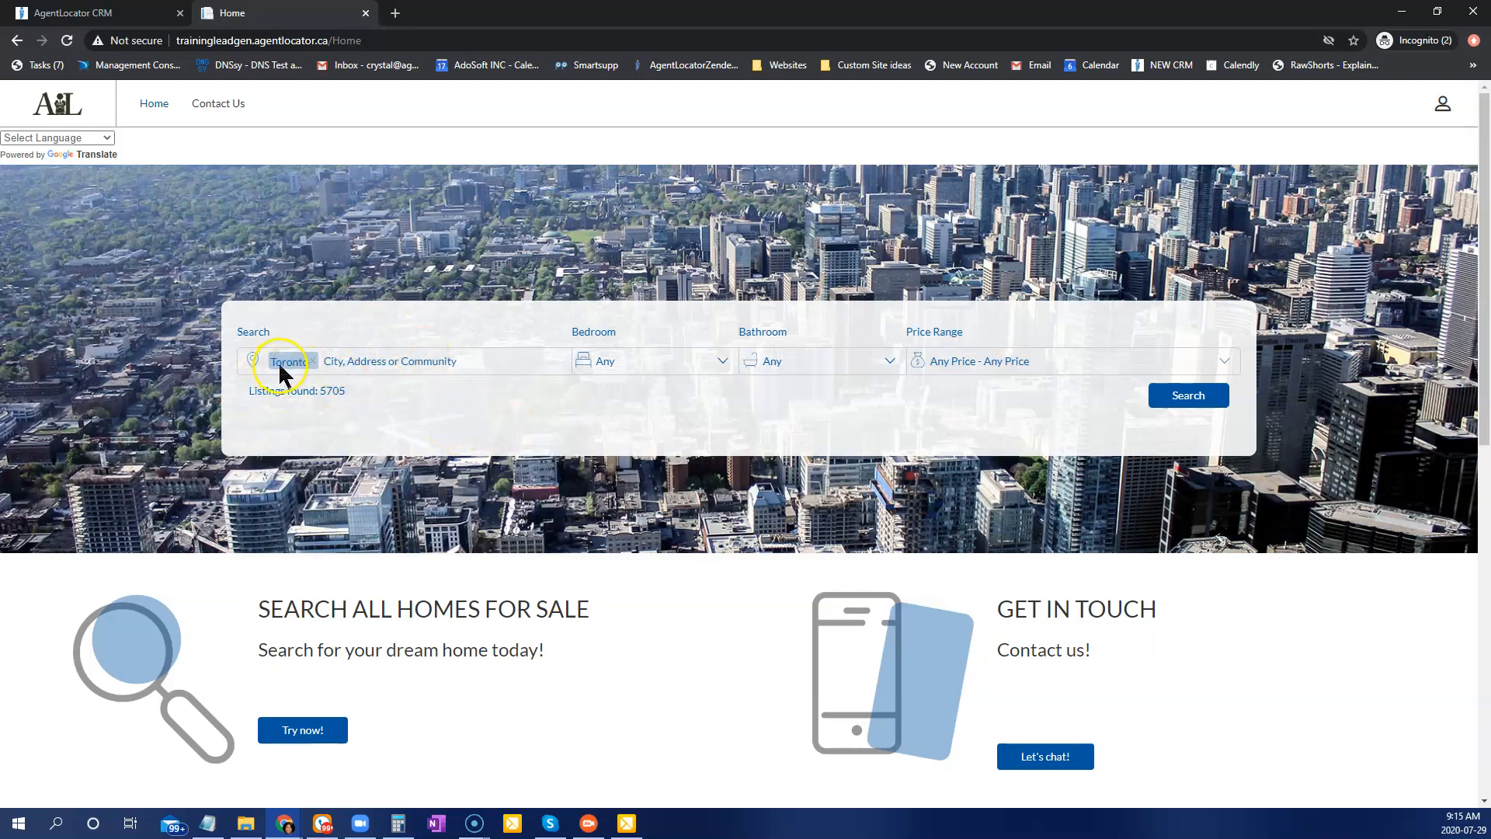
{"action": "left_click", "coordinate": [1188, 396]}
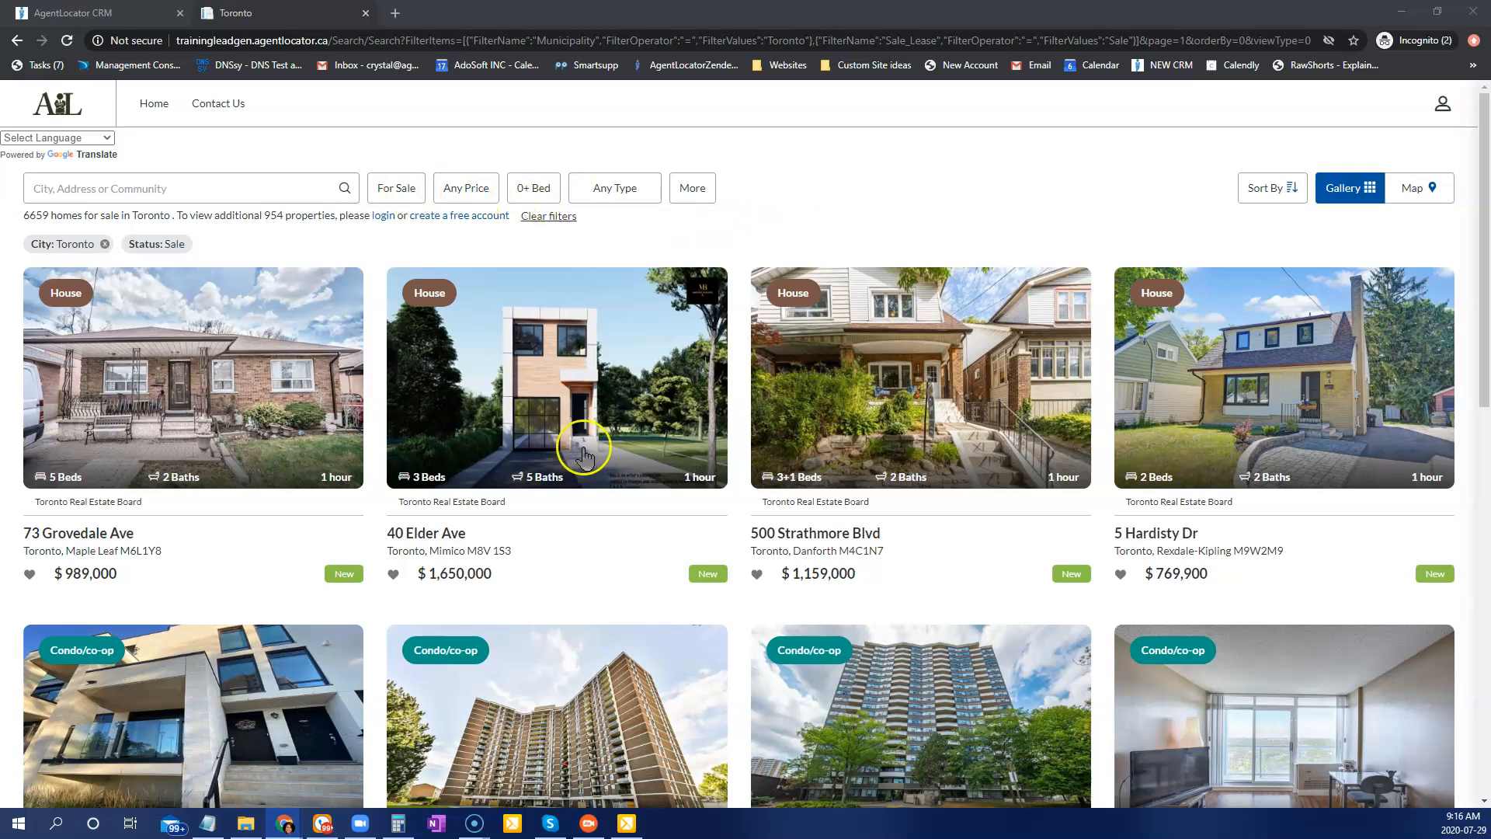
Step: Review the sale or rent options and the additional property filters for the Toronto results, leaving them unapplied
{"action": "left_click", "coordinate": [400, 190]}
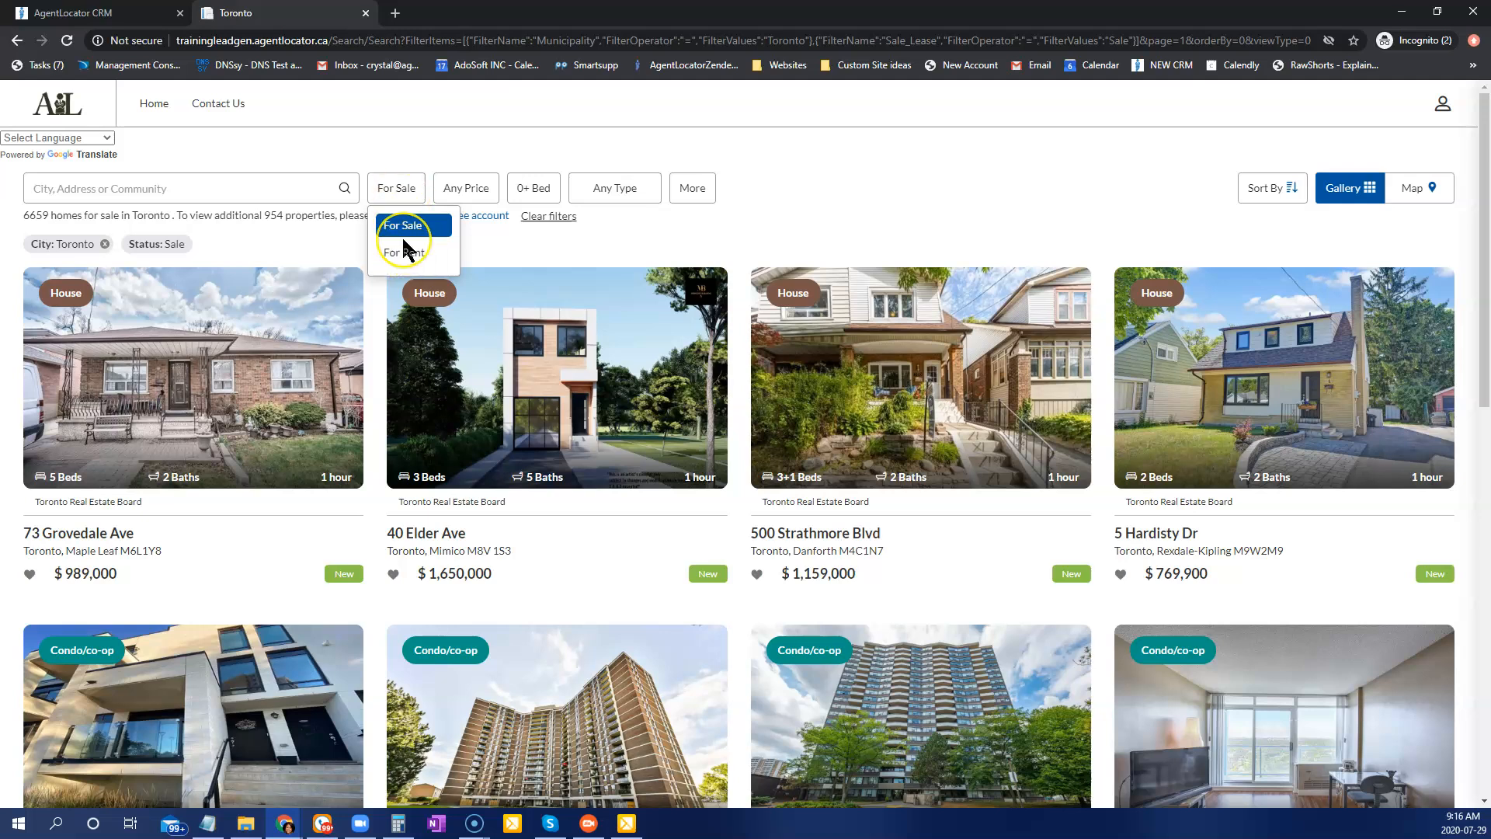
{"action": "left_click", "coordinate": [877, 214]}
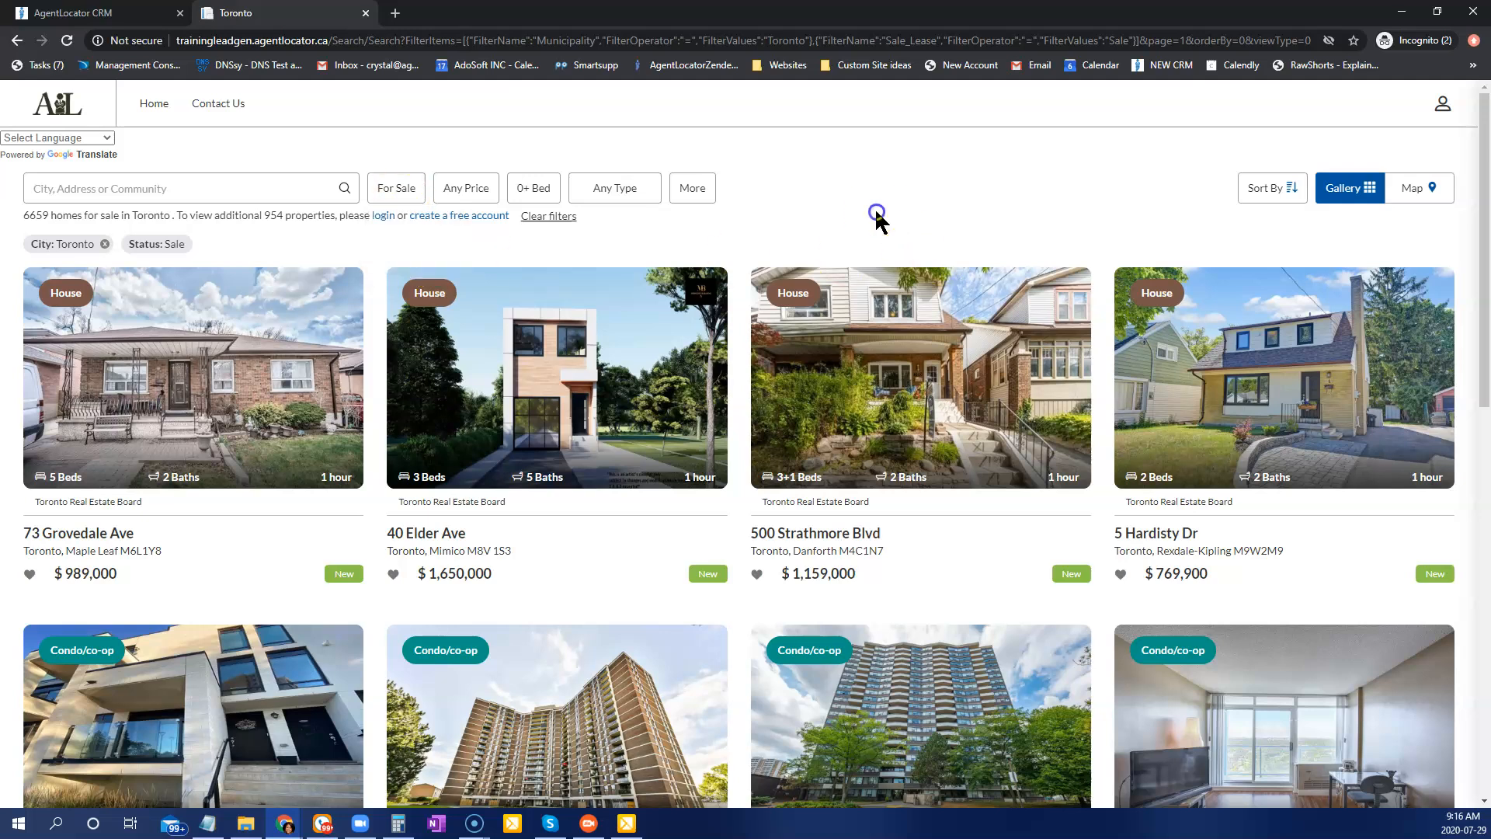
{"action": "left_click", "coordinate": [708, 196]}
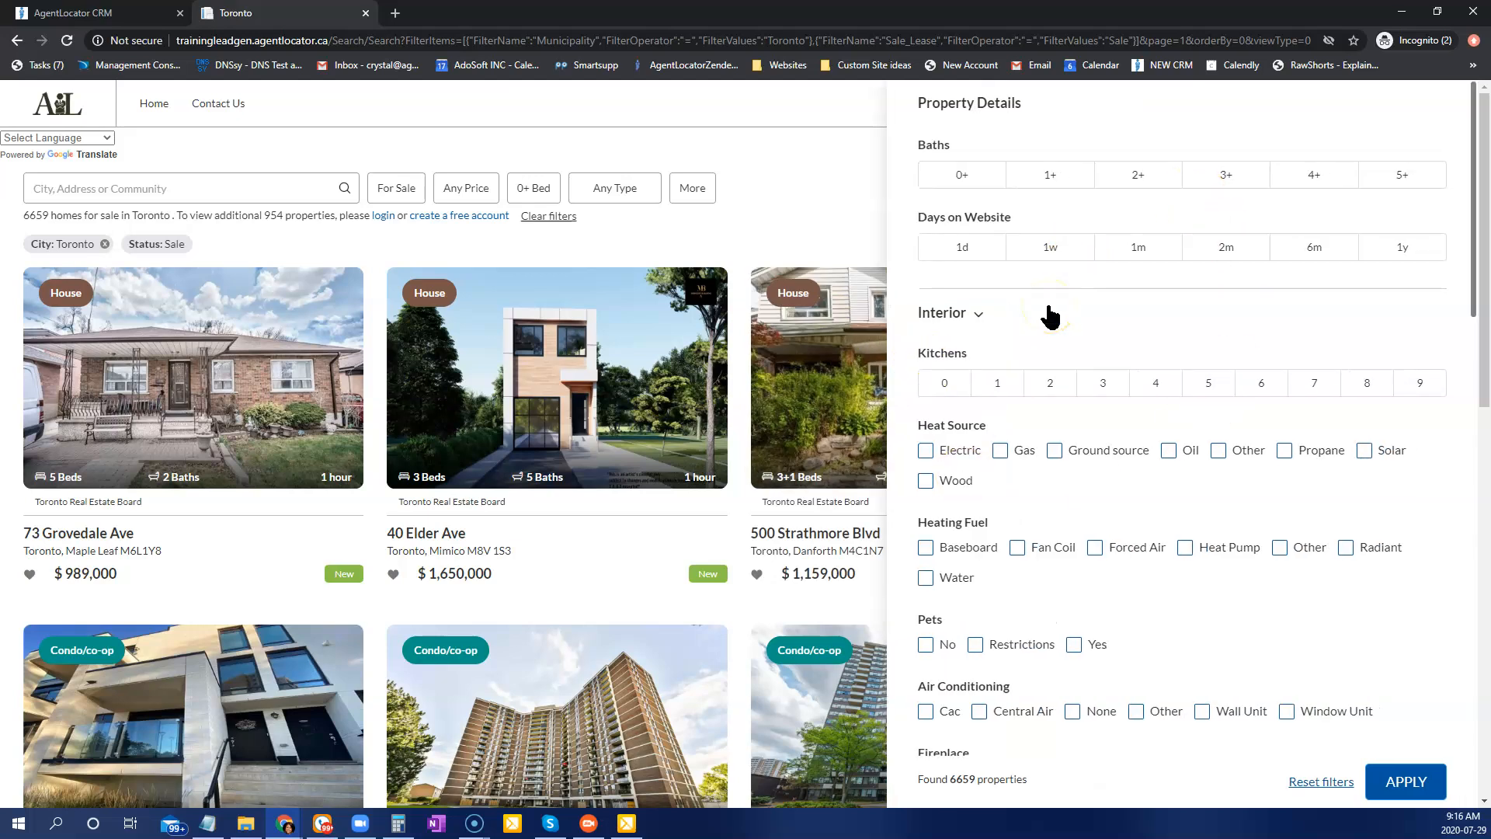
{"action": "scroll", "coordinate": [1048, 315], "scroll_direction": "down", "scroll_amount": 6}
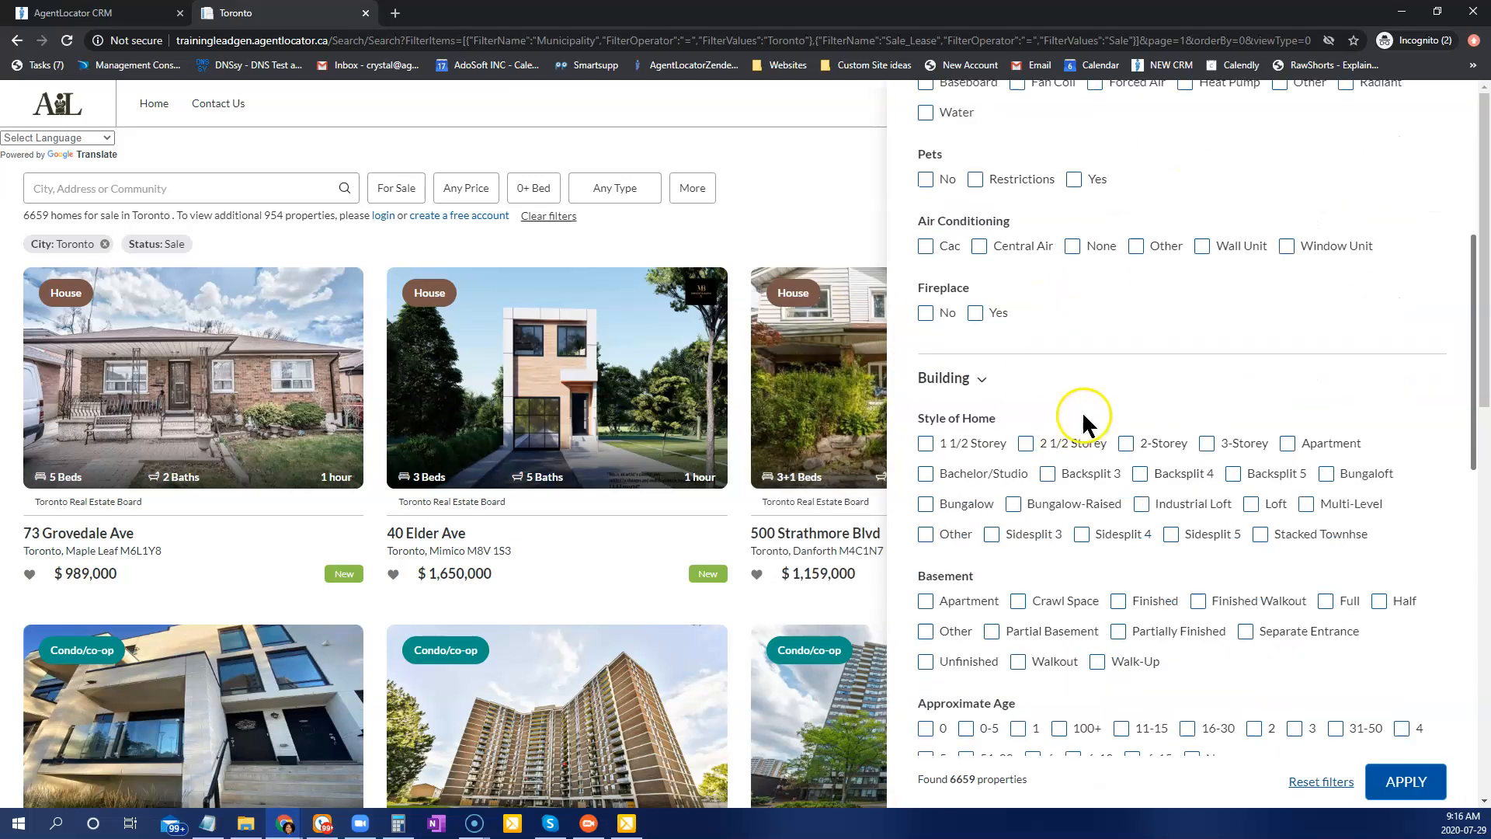
{"action": "scroll", "coordinate": [1103, 427], "scroll_direction": "down", "scroll_amount": 12}
{"action": "scroll", "coordinate": [1133, 435], "scroll_direction": "down", "scroll_amount": 5}
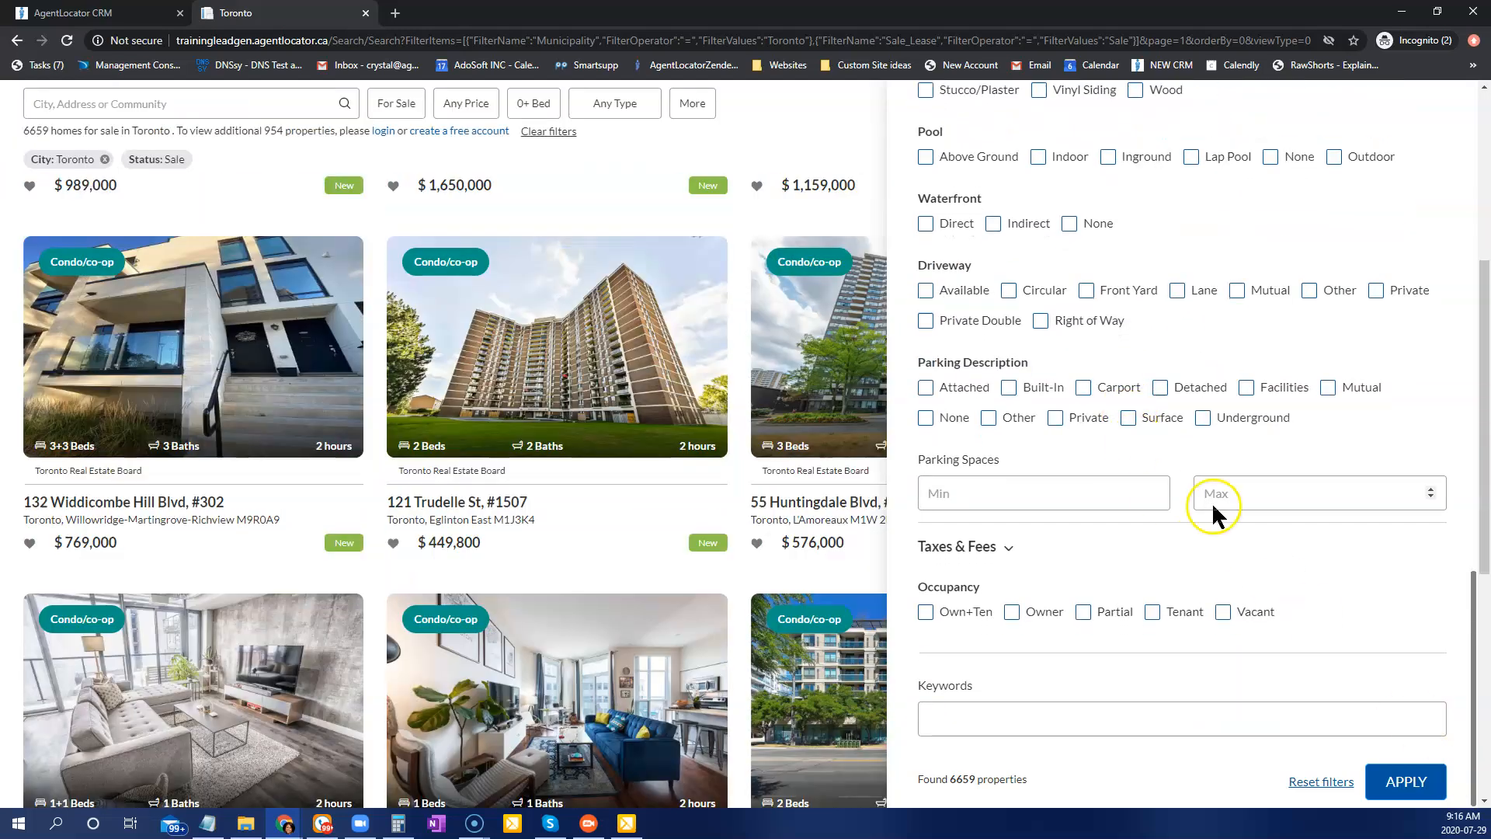
{"action": "scroll", "coordinate": [1219, 543], "scroll_direction": "up", "scroll_amount": 12}
{"action": "scroll", "coordinate": [1157, 559], "scroll_direction": "up", "scroll_amount": 5}
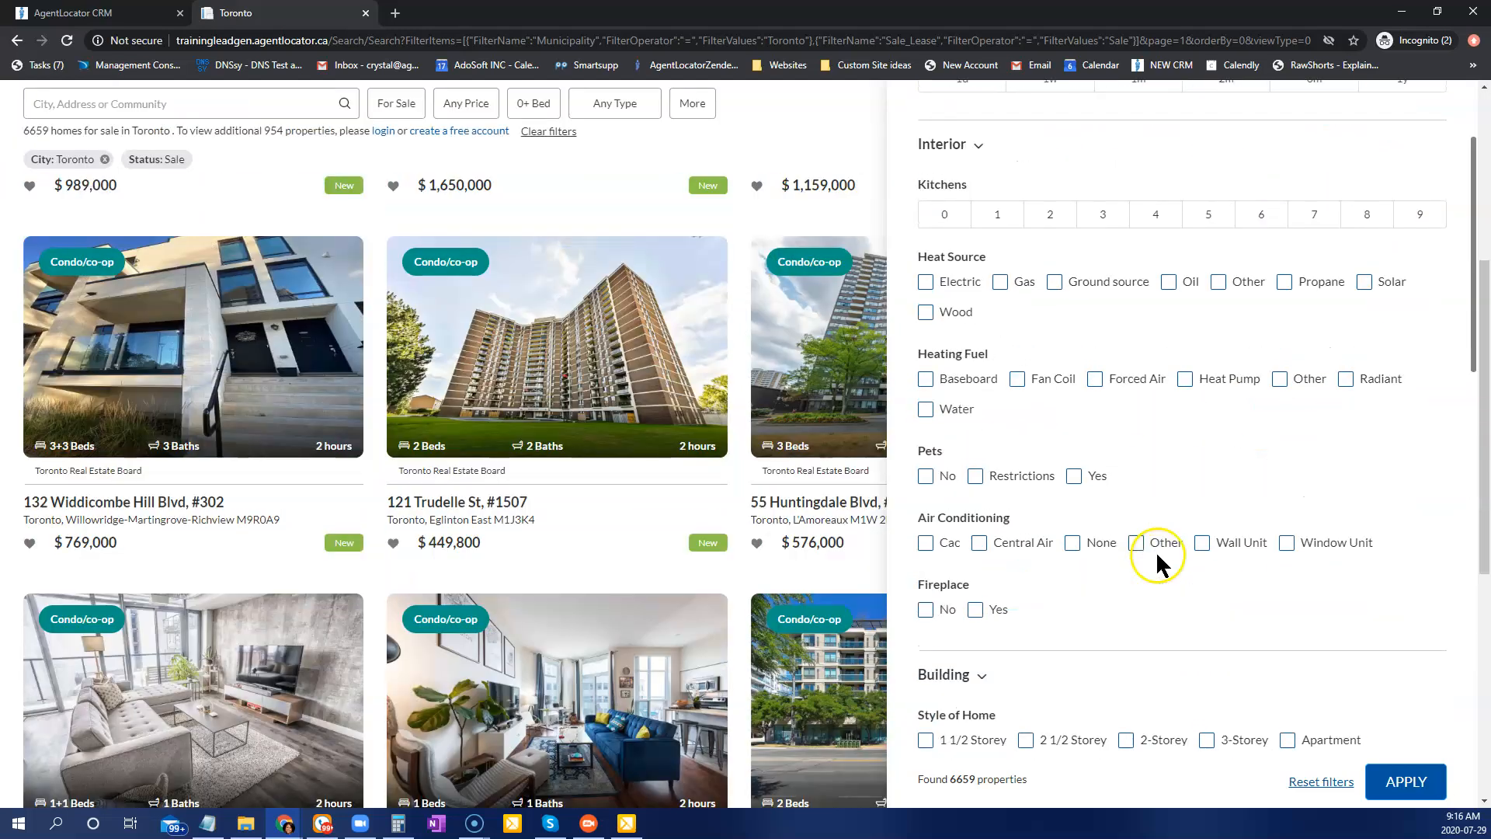
{"action": "scroll", "coordinate": [823, 516], "scroll_direction": "up", "scroll_amount": 5}
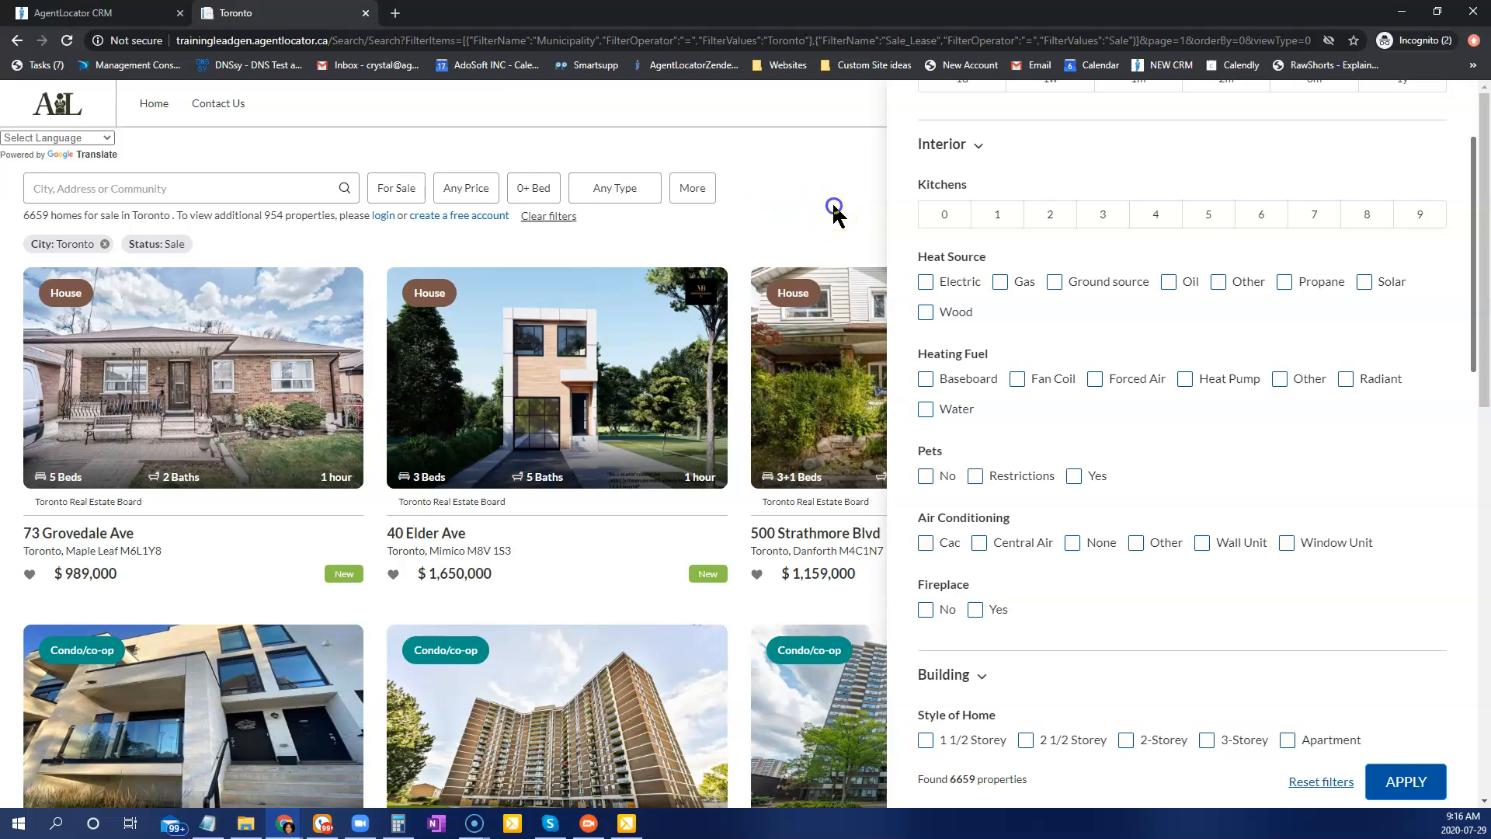
{"action": "left_click", "coordinate": [833, 210]}
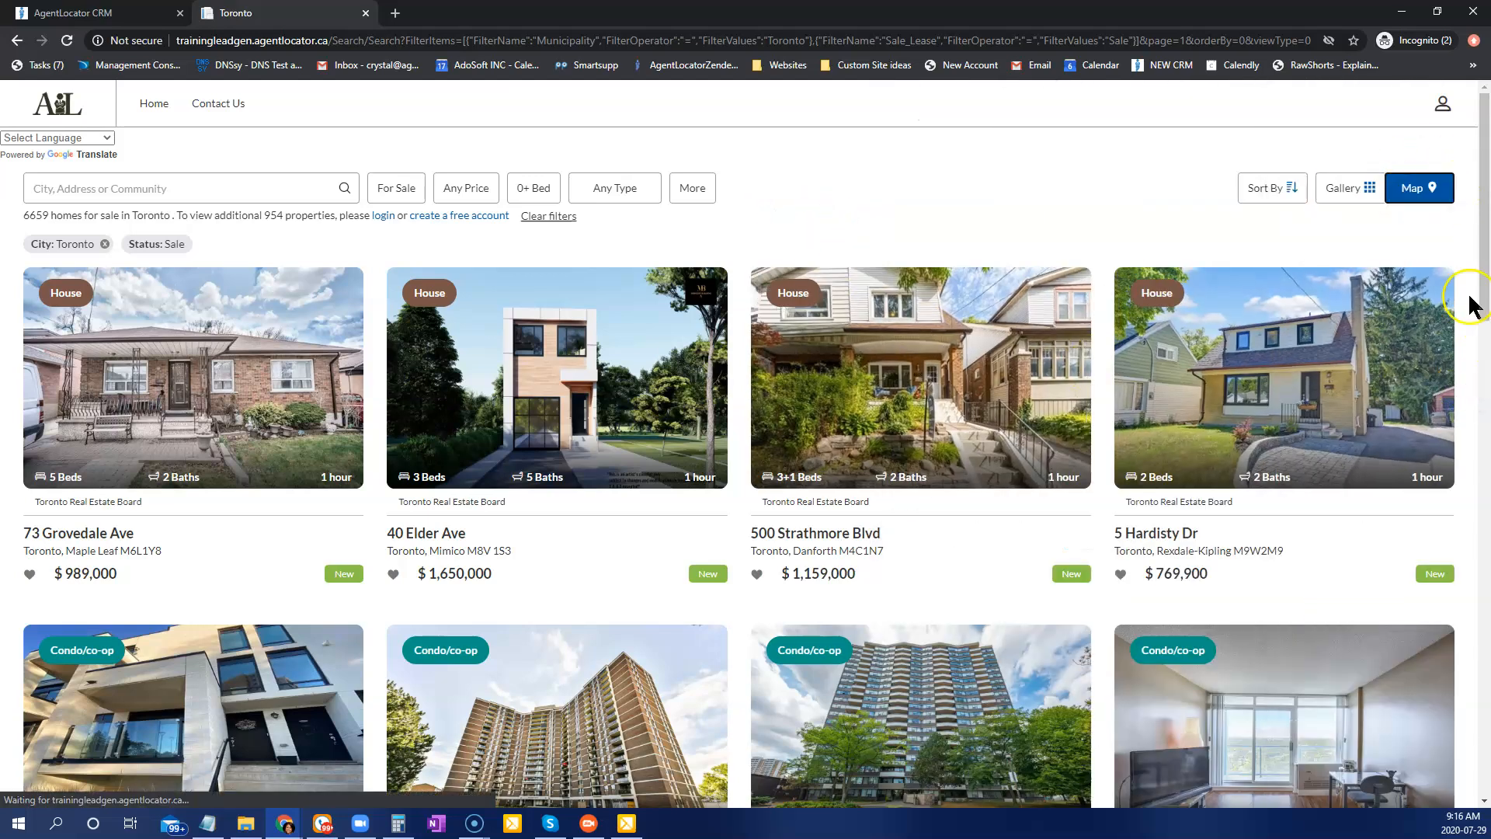
Step: Show the Toronto results on the map and draw a custom search region around Thornhill and Willowdale
{"action": "left_click", "coordinate": [1415, 190]}
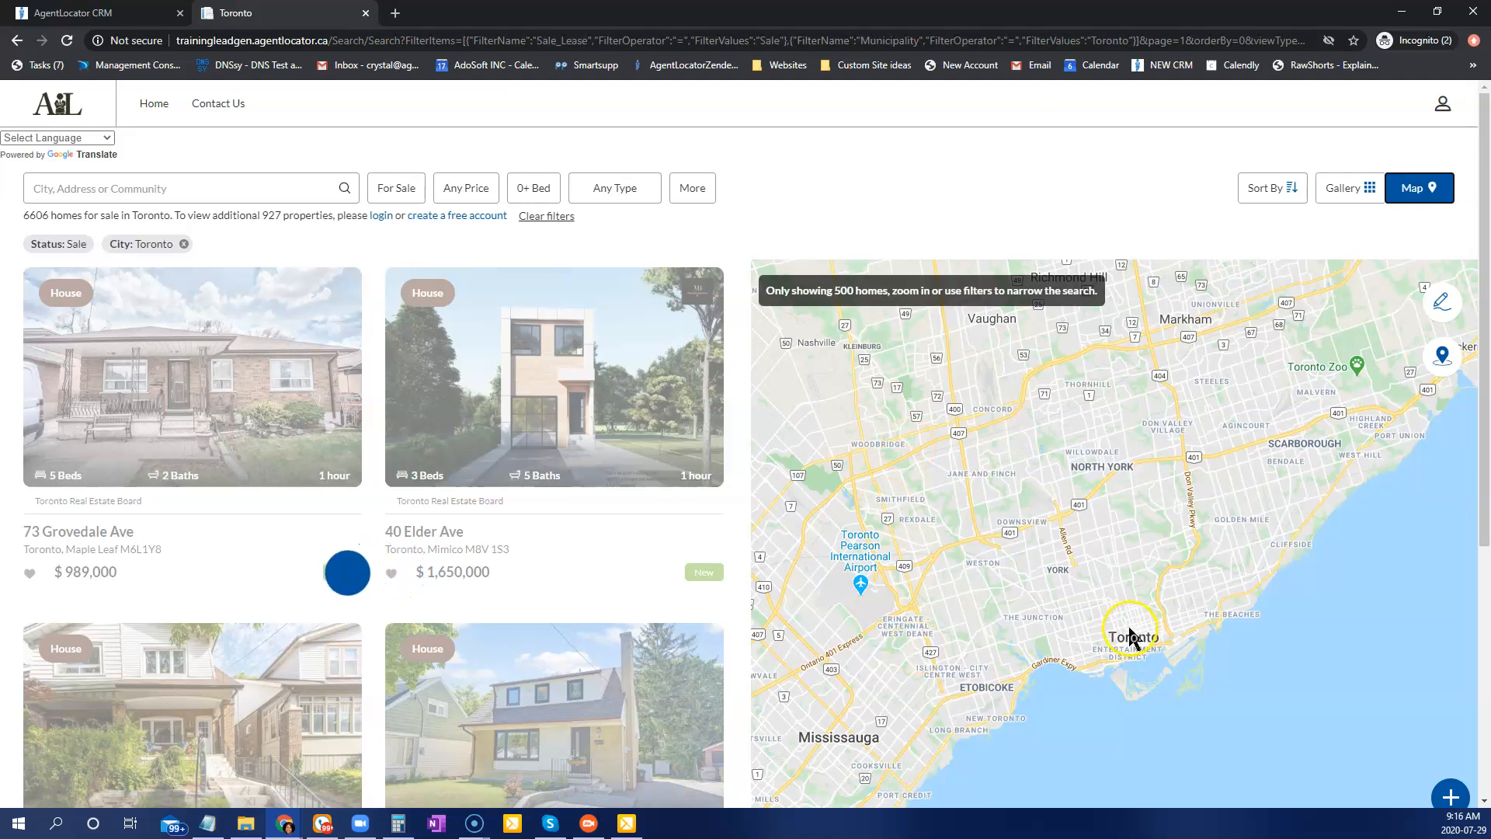
{"action": "left_click", "coordinate": [1446, 310]}
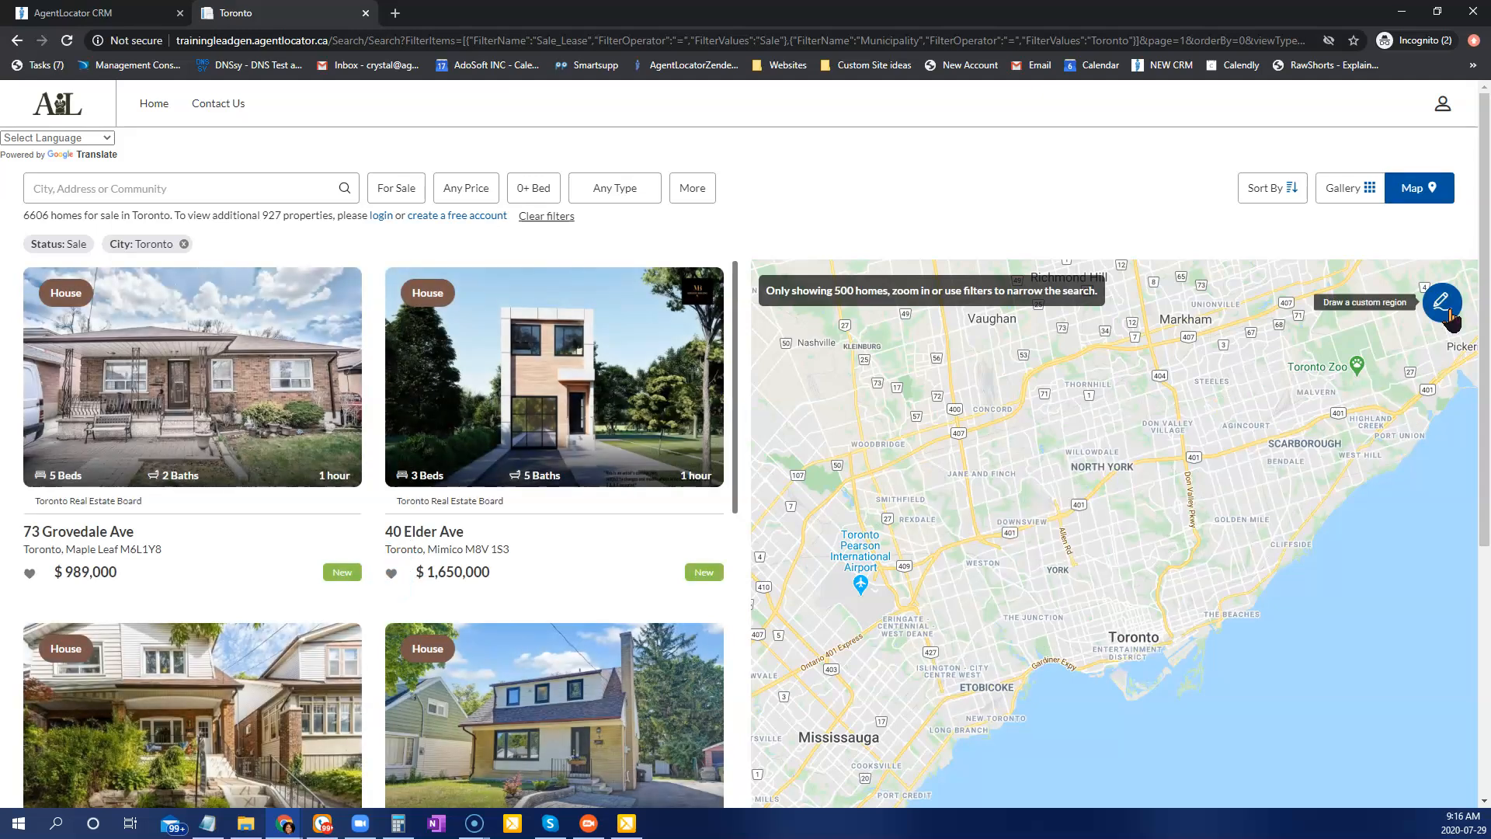
{"action": "left_click", "coordinate": [1023, 366]}
{"action": "mouse_move", "coordinate": [1139, 349]}
{"action": "left_mouse_down"}
{"action": "mouse_move", "coordinate": [1017, 386]}
{"action": "mouse_move", "coordinate": [1099, 470]}
{"action": "mouse_move", "coordinate": [1173, 365]}
{"action": "mouse_move", "coordinate": [1126, 356]}
{"action": "left_mouse_up"}
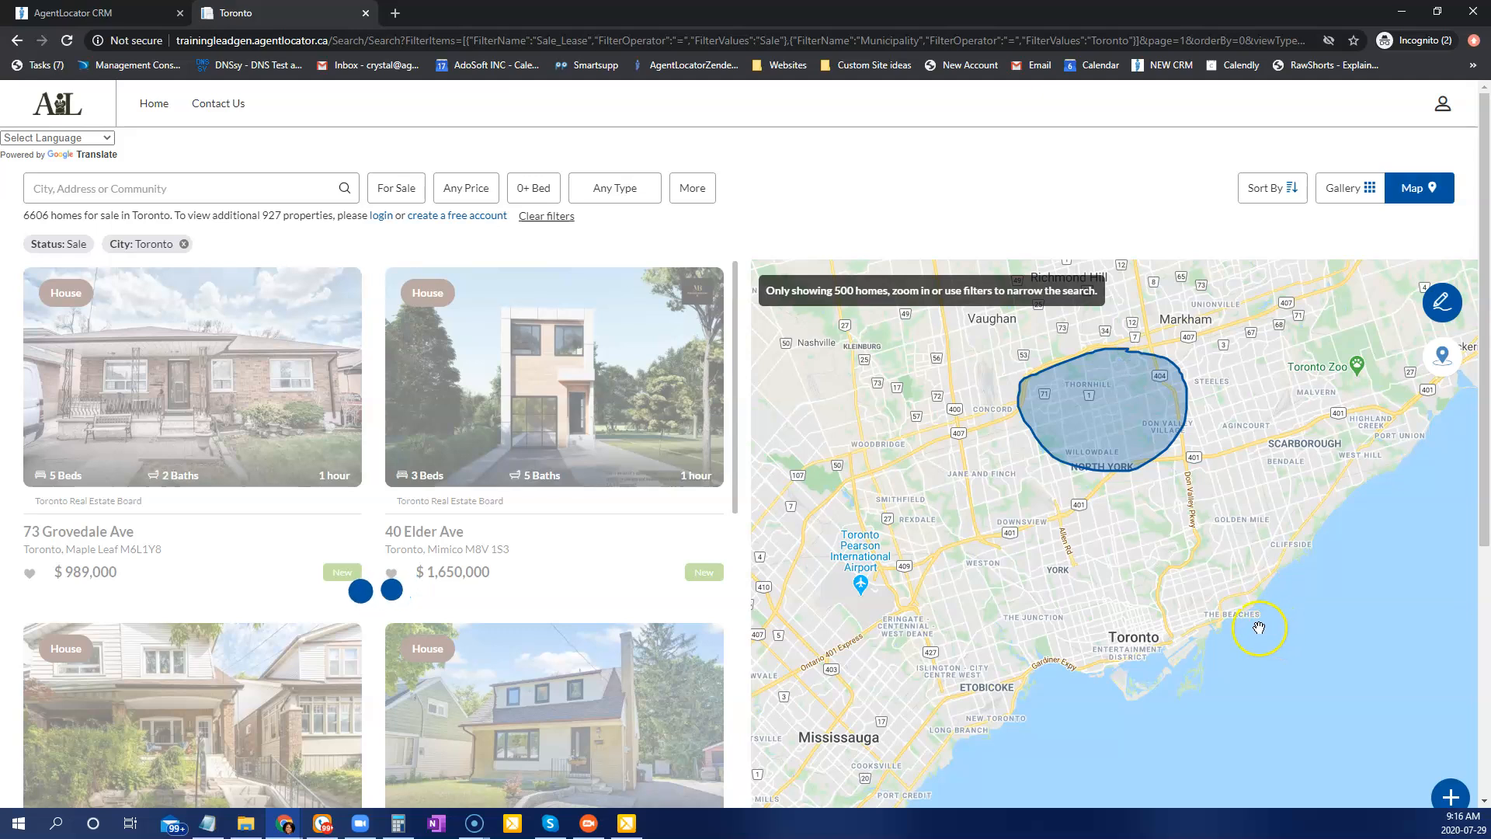
Step: Open the $1,950,000 house listing from the region's results to view its registration form
{"action": "left_click", "coordinate": [1091, 397]}
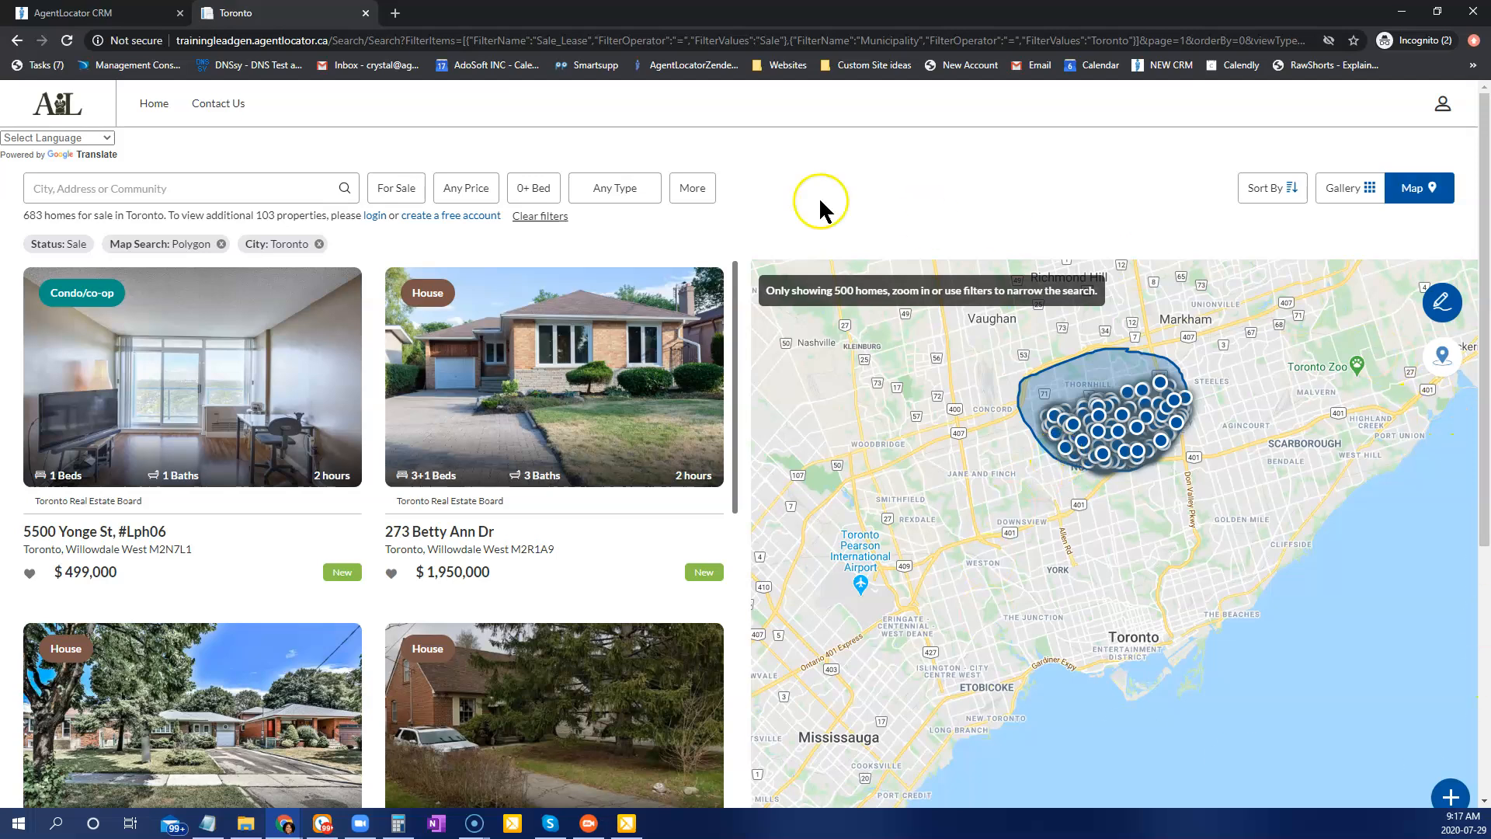
{"action": "left_click", "coordinate": [600, 382]}
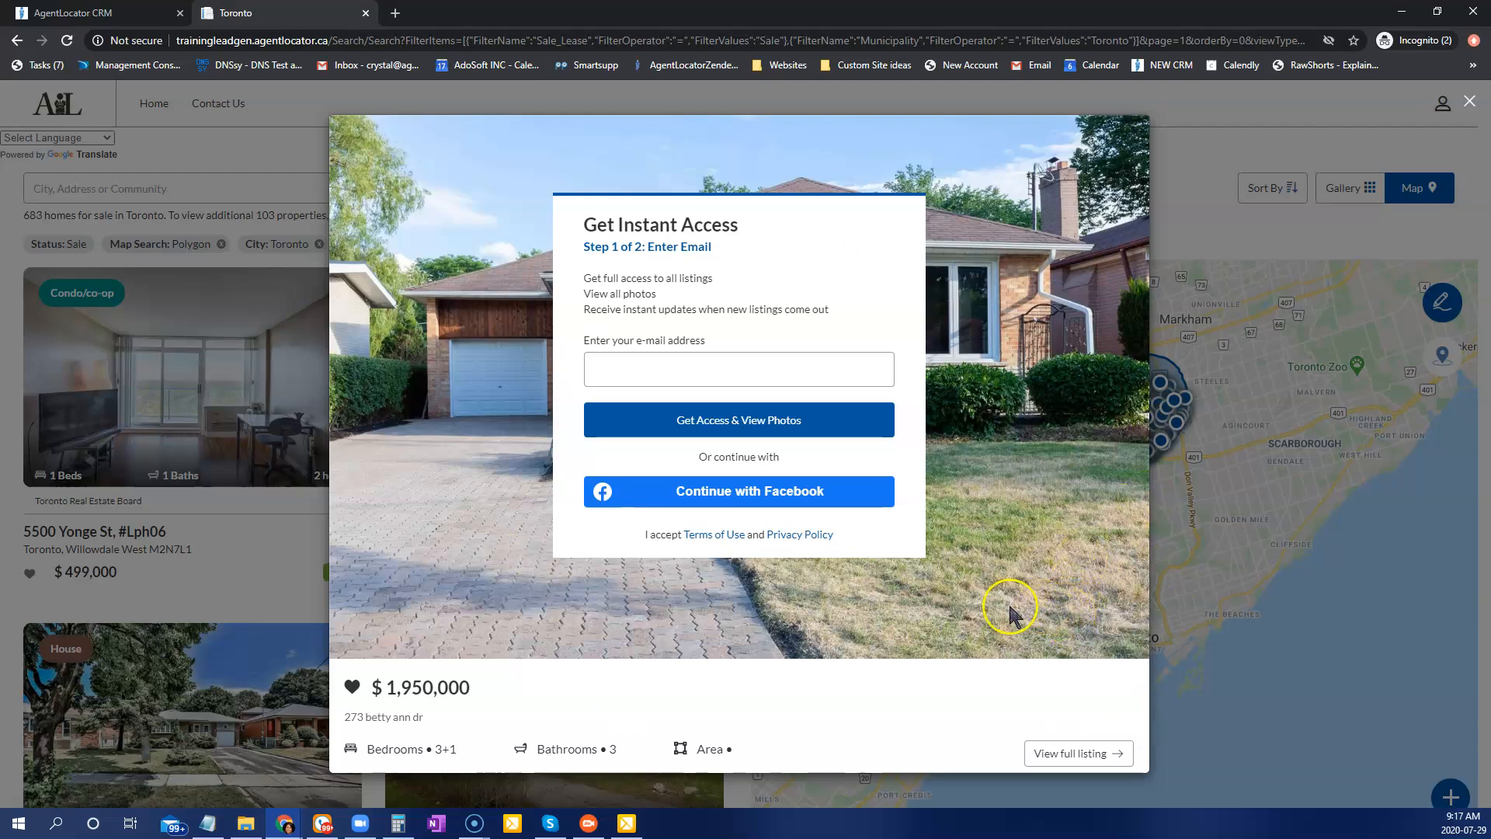
Step: Switch to the AgentLocator CRM, open the SMS conversation of the lead from the training website, and load all messages
{"action": "left_click", "coordinate": [83, 13]}
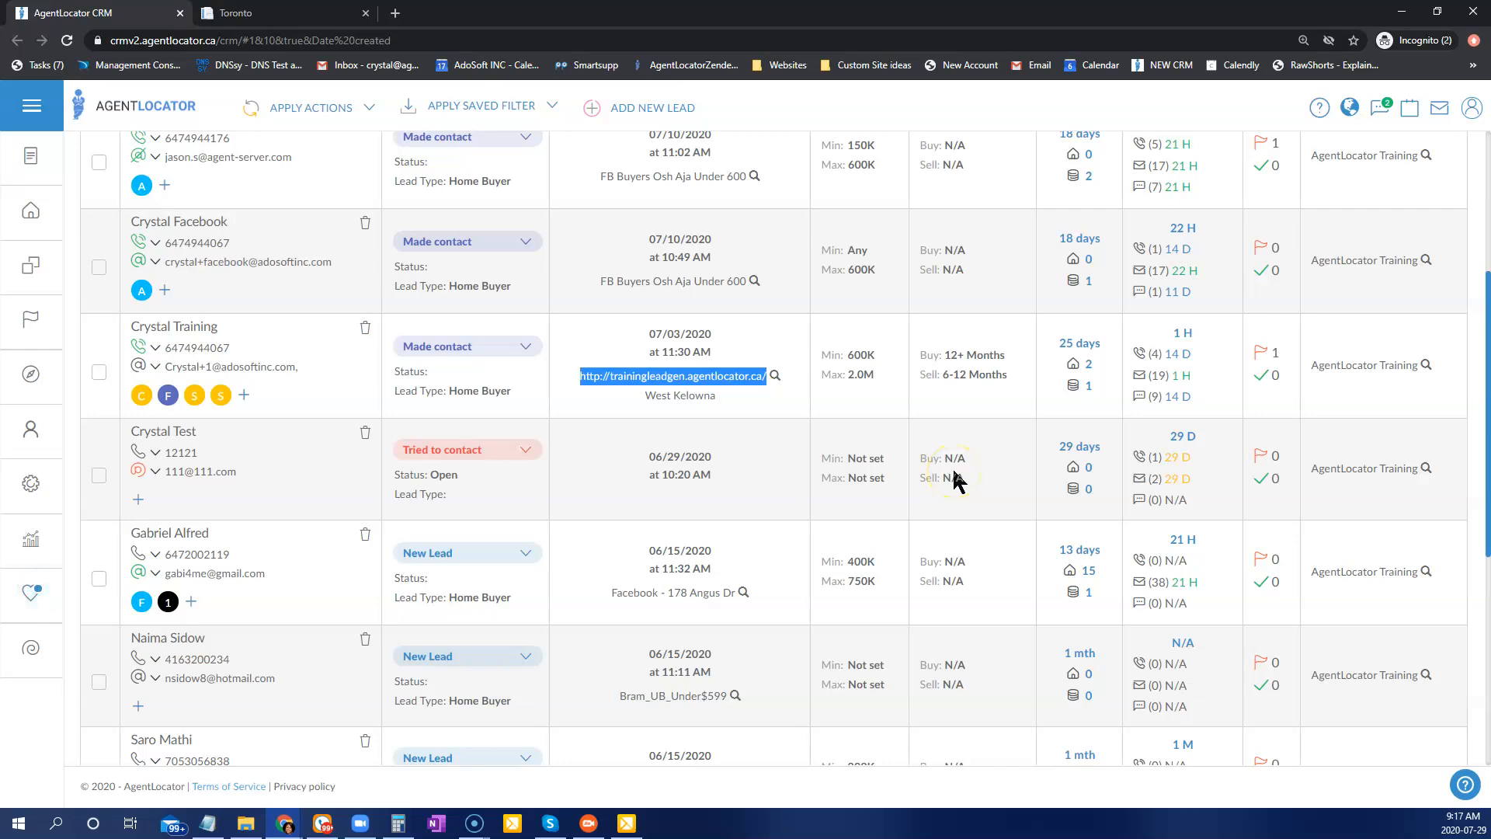
{"action": "left_click", "coordinate": [1148, 402]}
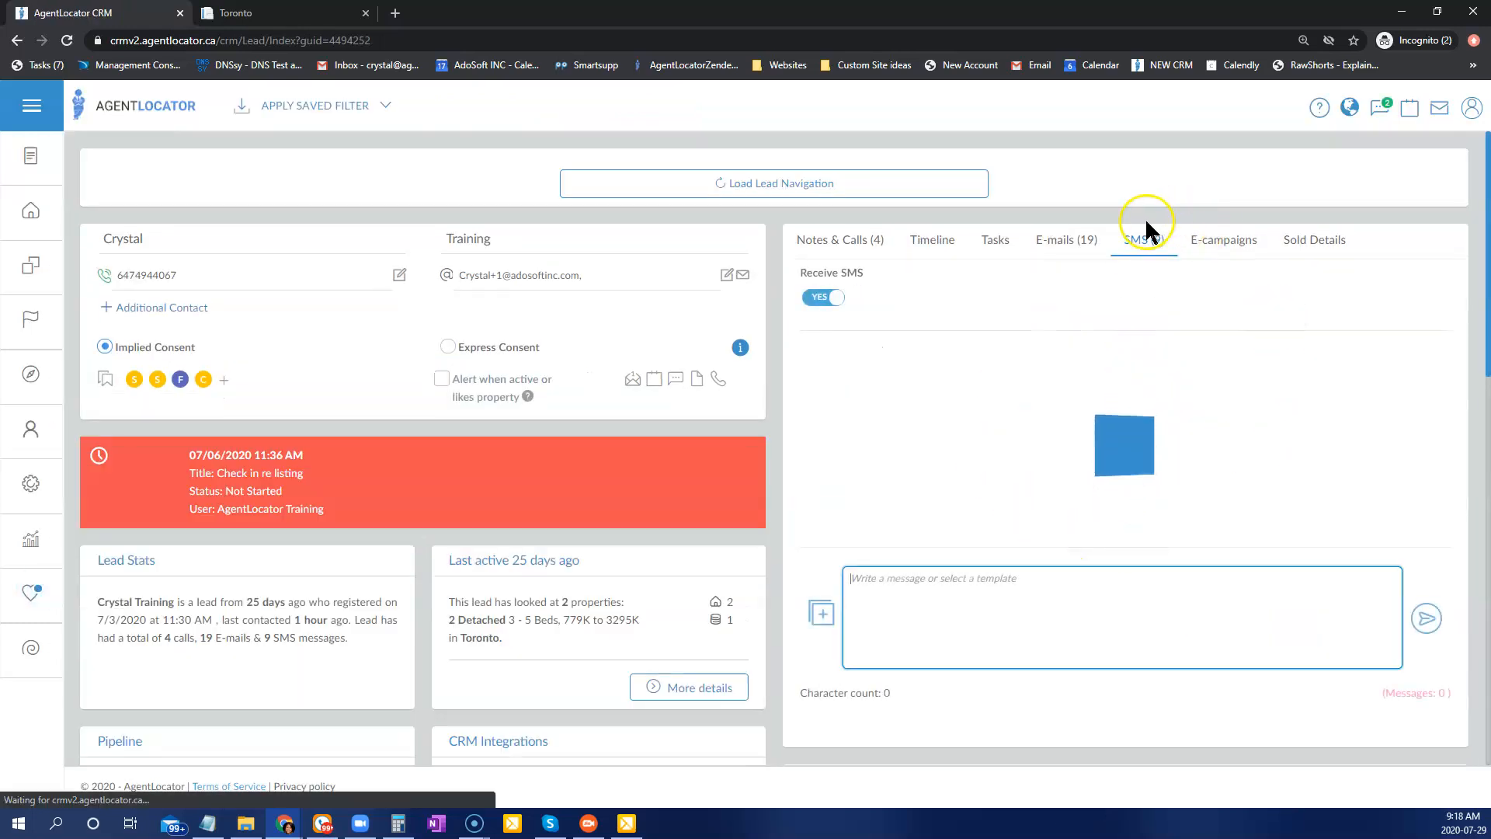
{"action": "scroll", "coordinate": [1265, 516], "scroll_direction": "up", "scroll_amount": 10}
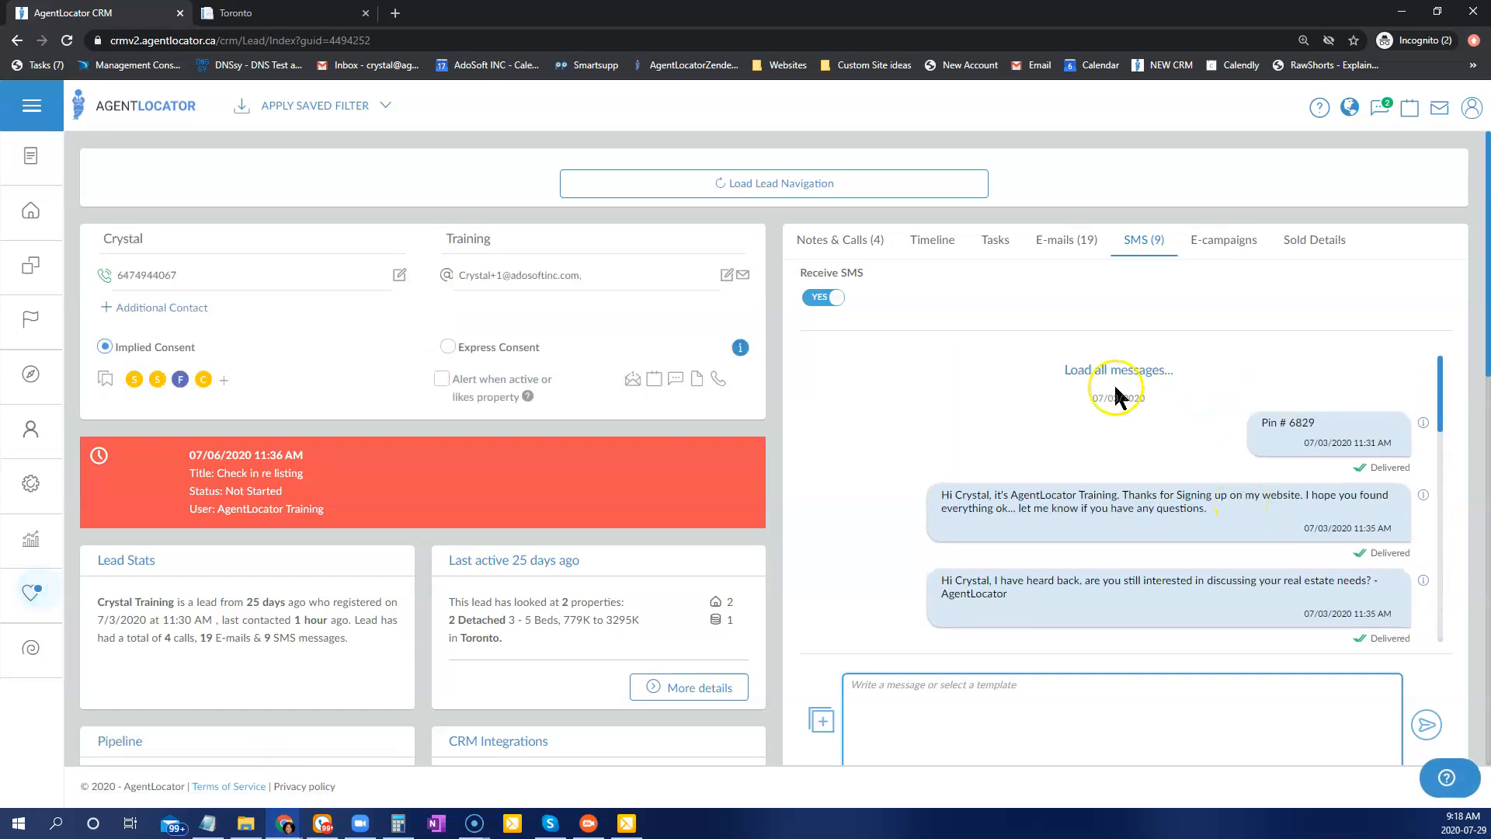
{"action": "left_click", "coordinate": [1122, 371]}
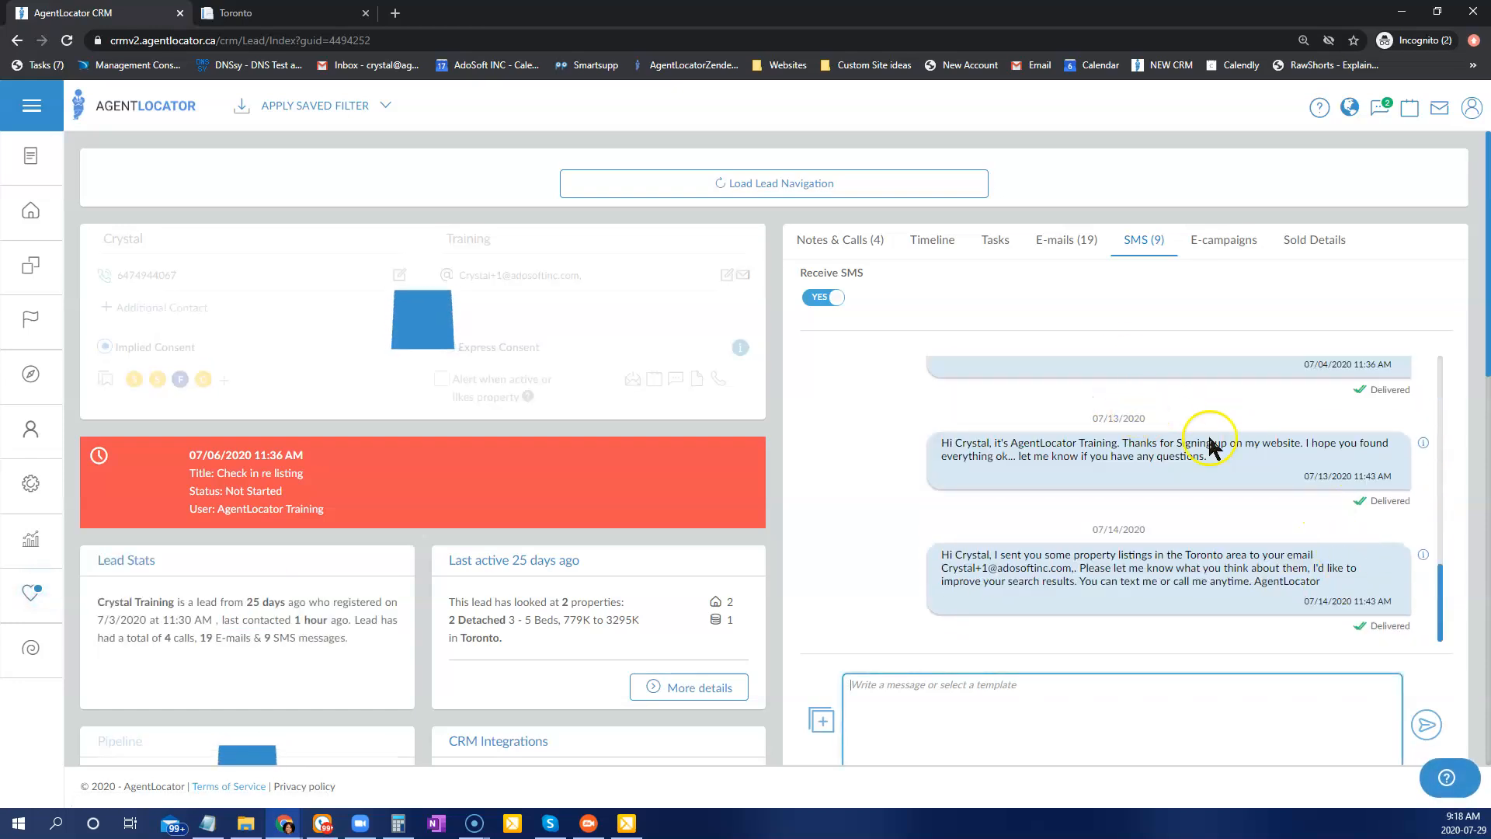
Step: Read through the text messages sent to the lead, including the one mentioning Toronto and the price range
{"action": "scroll", "coordinate": [1242, 466], "scroll_direction": "up", "scroll_amount": 5}
{"action": "scroll", "coordinate": [1155, 513], "scroll_direction": "down", "scroll_amount": 3}
{"action": "scroll", "coordinate": [1101, 512], "scroll_direction": "down", "scroll_amount": 1}
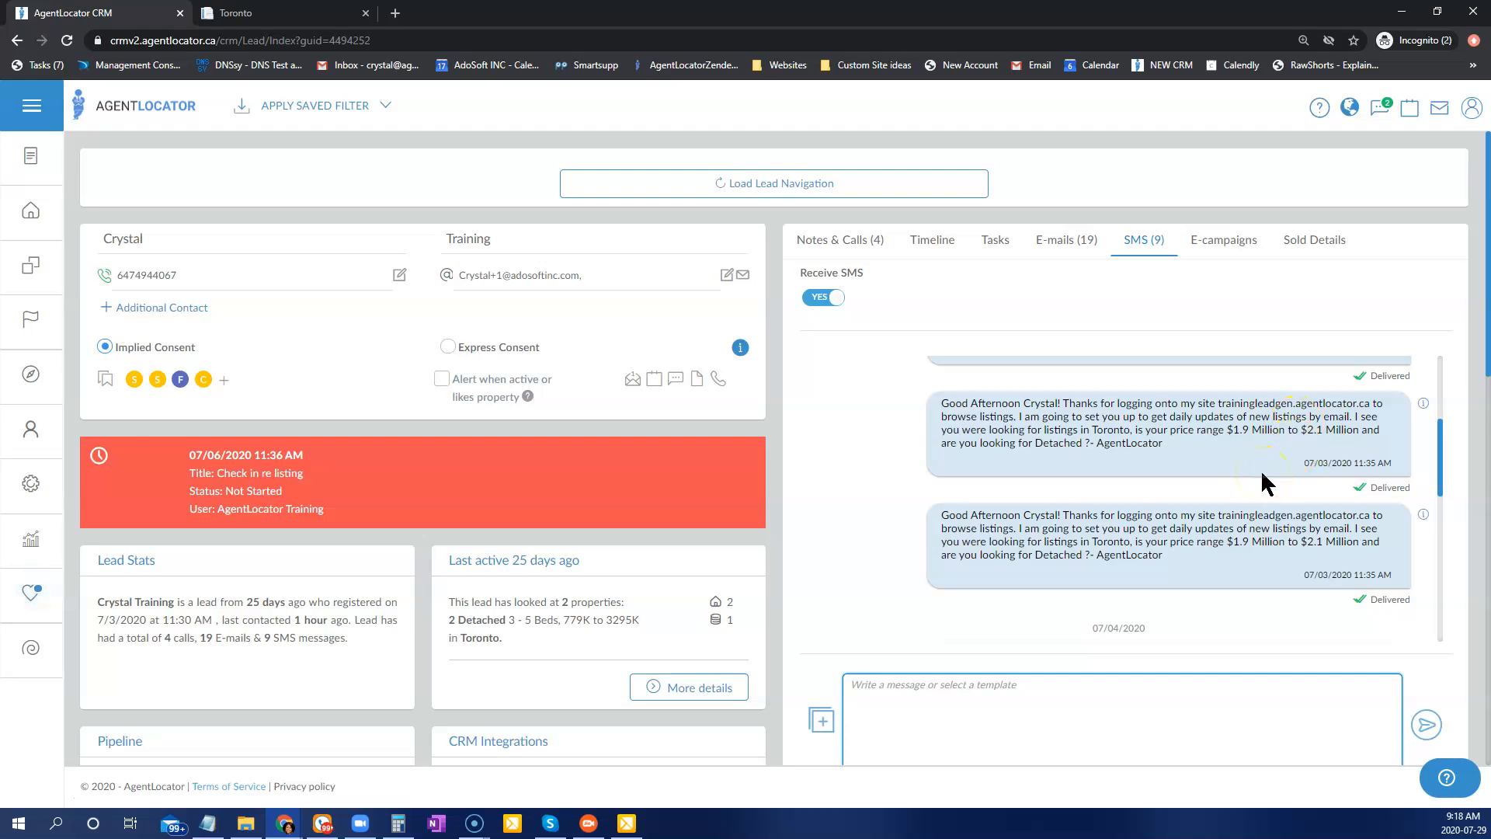
{"action": "left_click", "coordinate": [1110, 452]}
{"action": "left_click", "coordinate": [1111, 450]}
{"action": "left_click", "coordinate": [1011, 464]}
{"action": "left_click", "coordinate": [992, 424]}
{"action": "left_click", "coordinate": [1201, 454]}
Step: Open the CRM Dialer for the lead's phone number and minimize its window
{"action": "left_click", "coordinate": [158, 276]}
{"action": "left_click", "coordinate": [135, 307]}
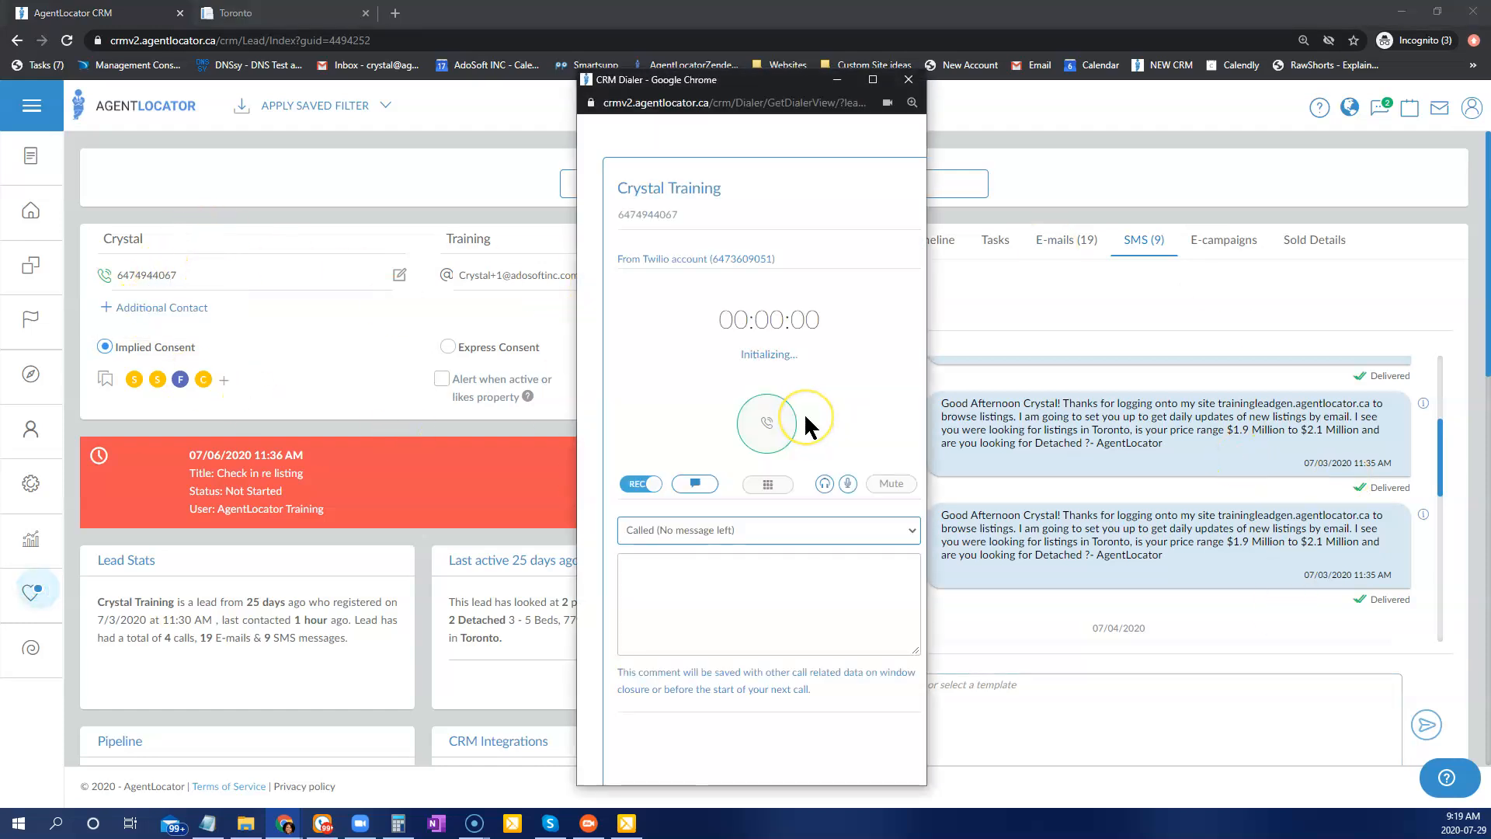
{"action": "left_click", "coordinate": [836, 82]}
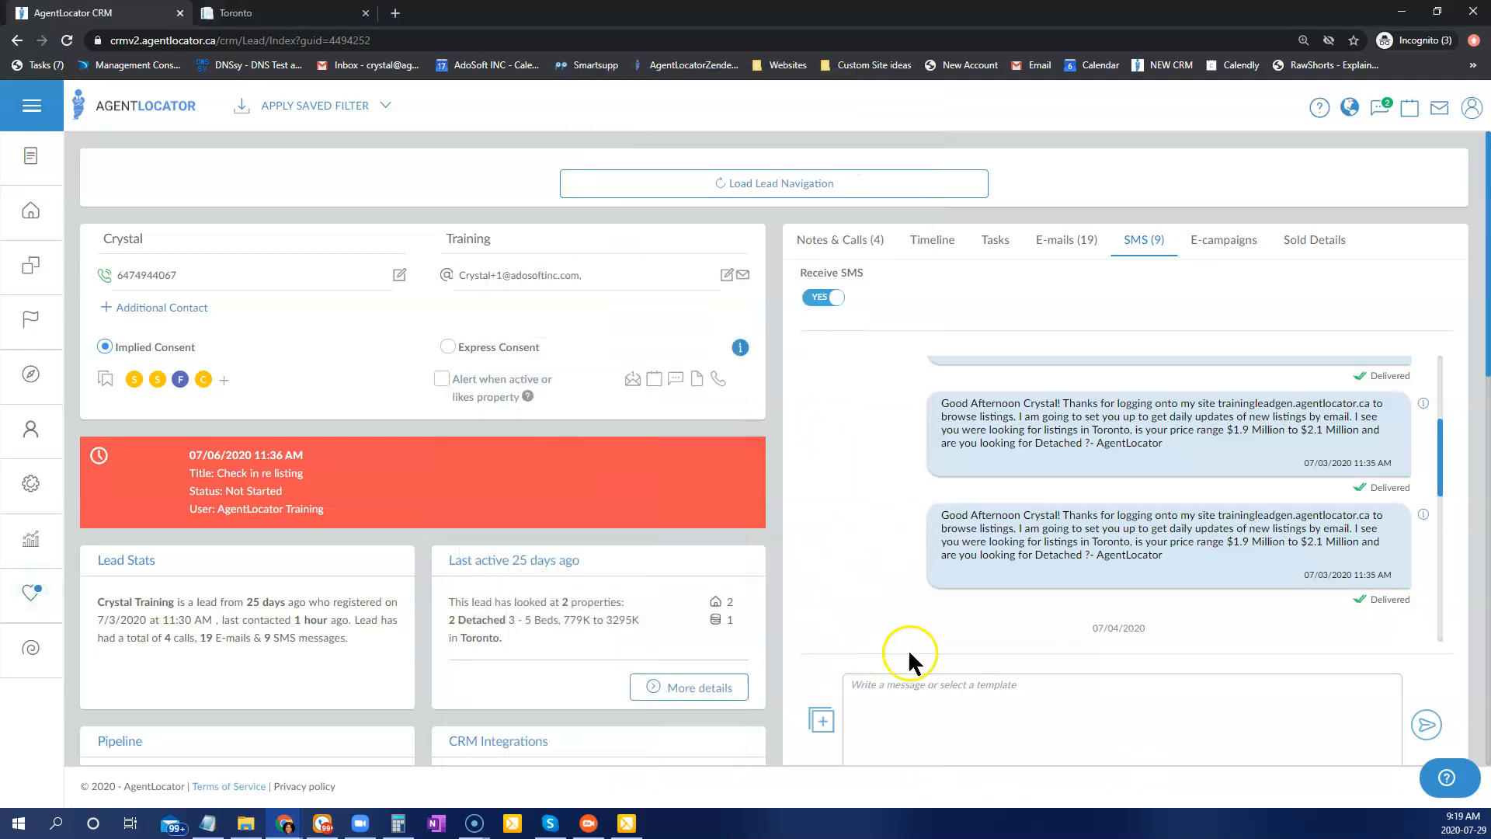
Step: Examine the message composer in the lead's SMS section
{"action": "left_click", "coordinate": [1039, 708]}
{"action": "left_click", "coordinate": [1039, 675]}
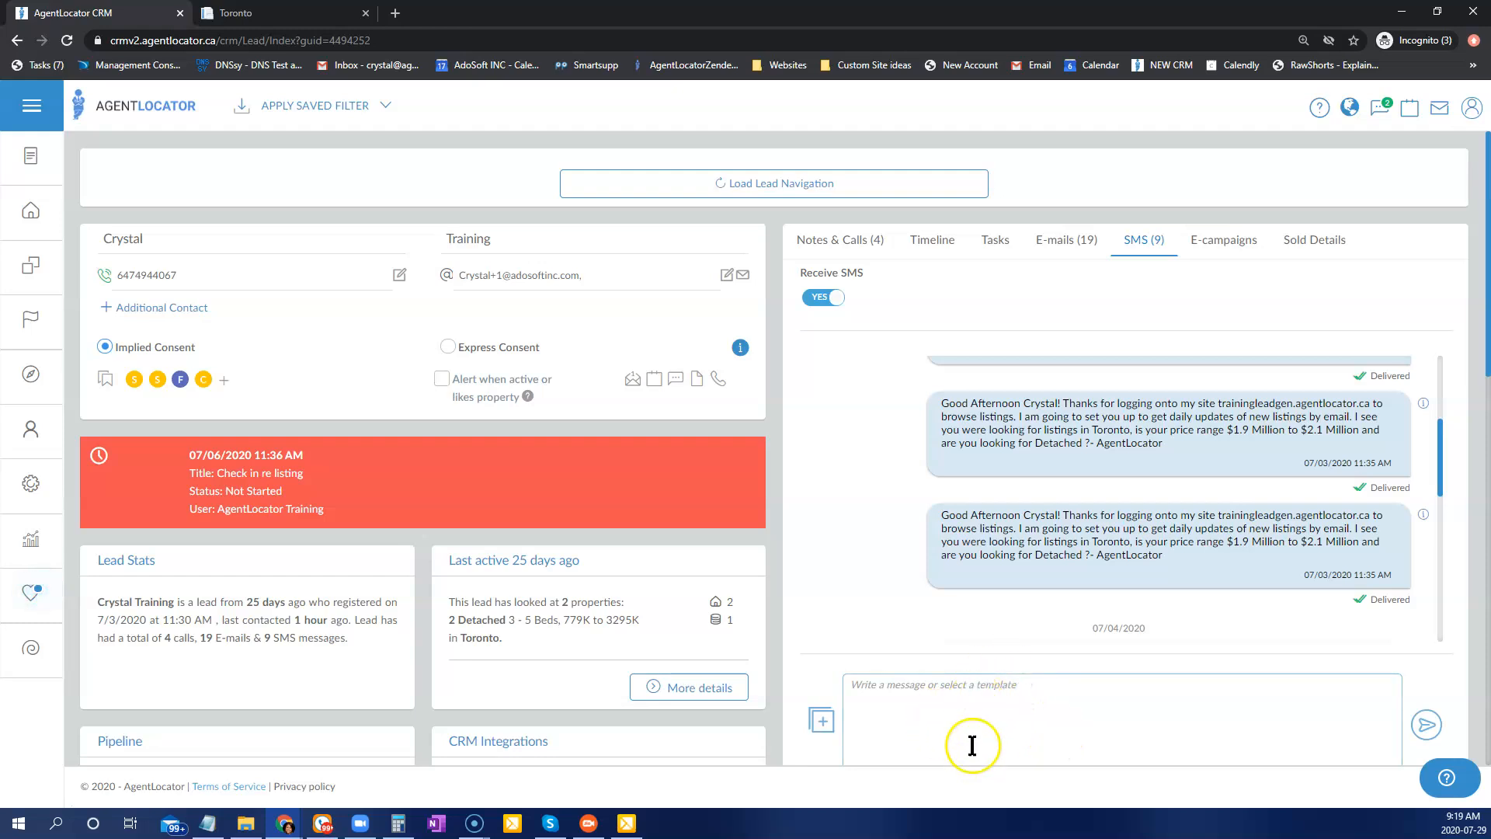
{"action": "left_click", "coordinate": [997, 718]}
{"action": "scroll", "coordinate": [777, 609], "scroll_direction": "down", "scroll_amount": 2}
{"action": "scroll", "coordinate": [776, 608], "scroll_direction": "up", "scroll_amount": 1}
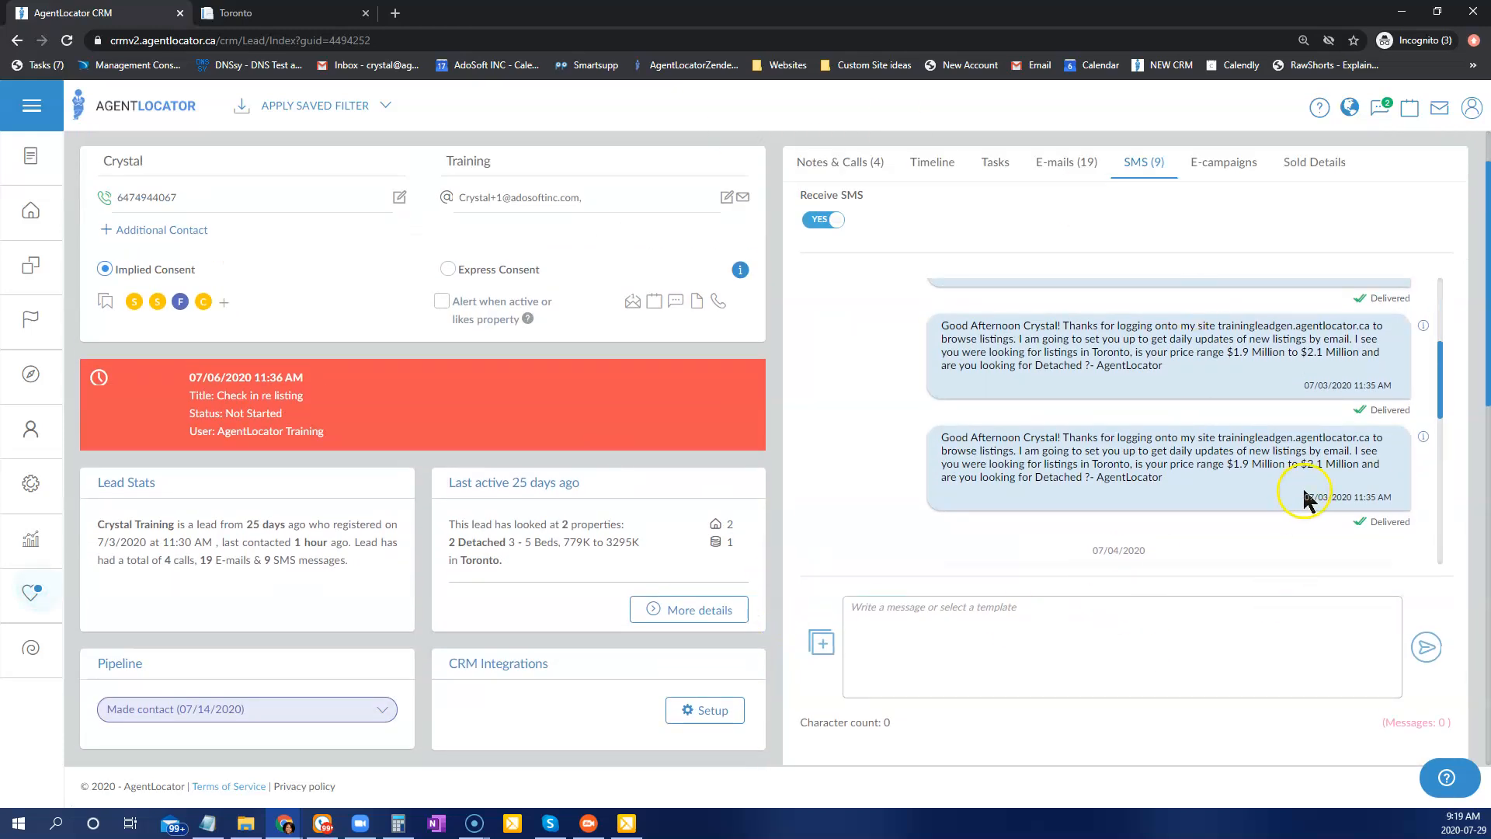
Step: Open the lead's saved Toronto listing search for editing and review its City and Type of Home options
{"action": "scroll", "coordinate": [466, 560], "scroll_direction": "down", "scroll_amount": 4}
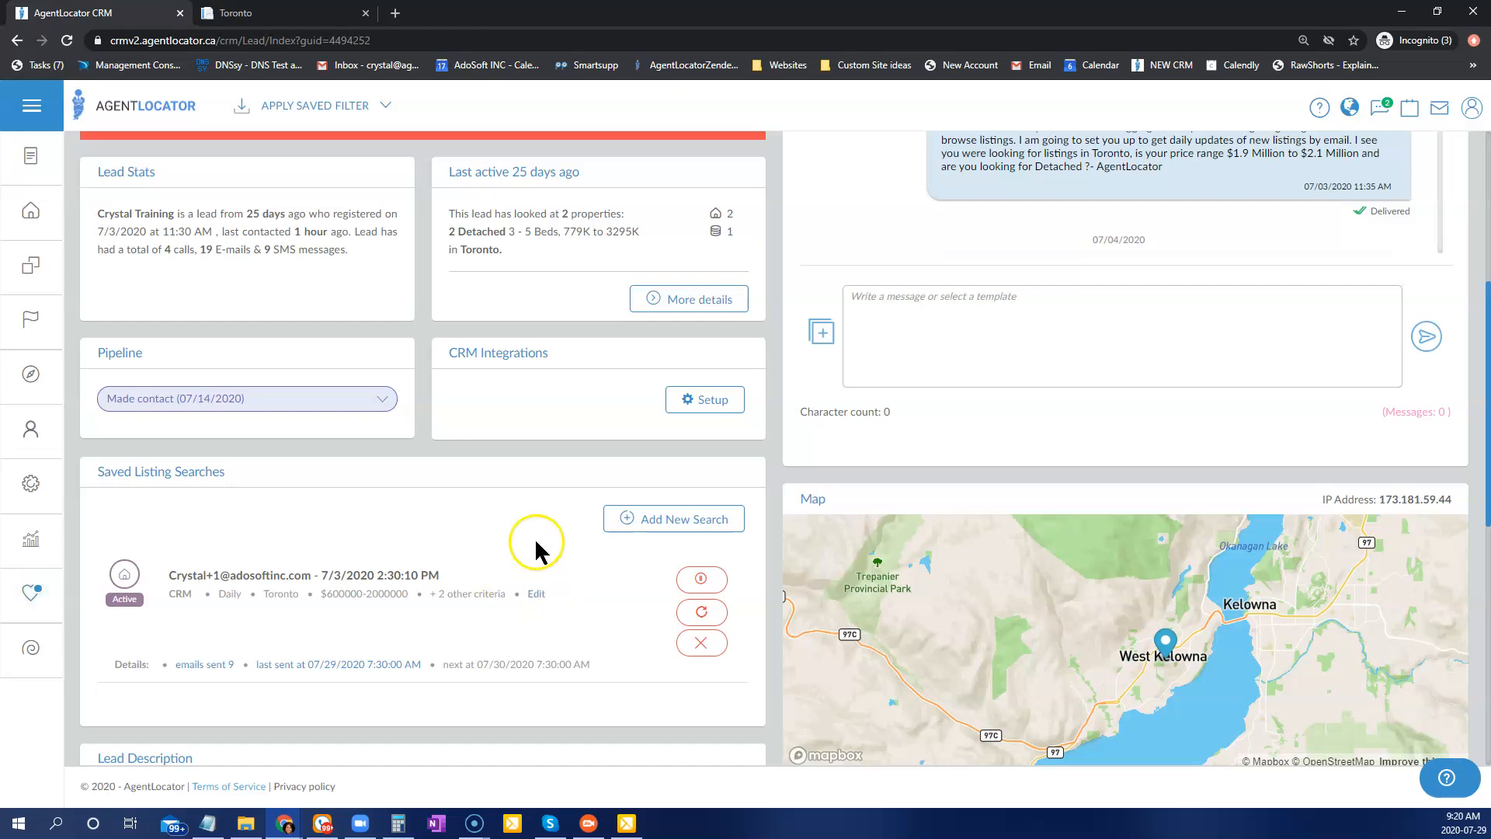
{"action": "left_click", "coordinate": [530, 598]}
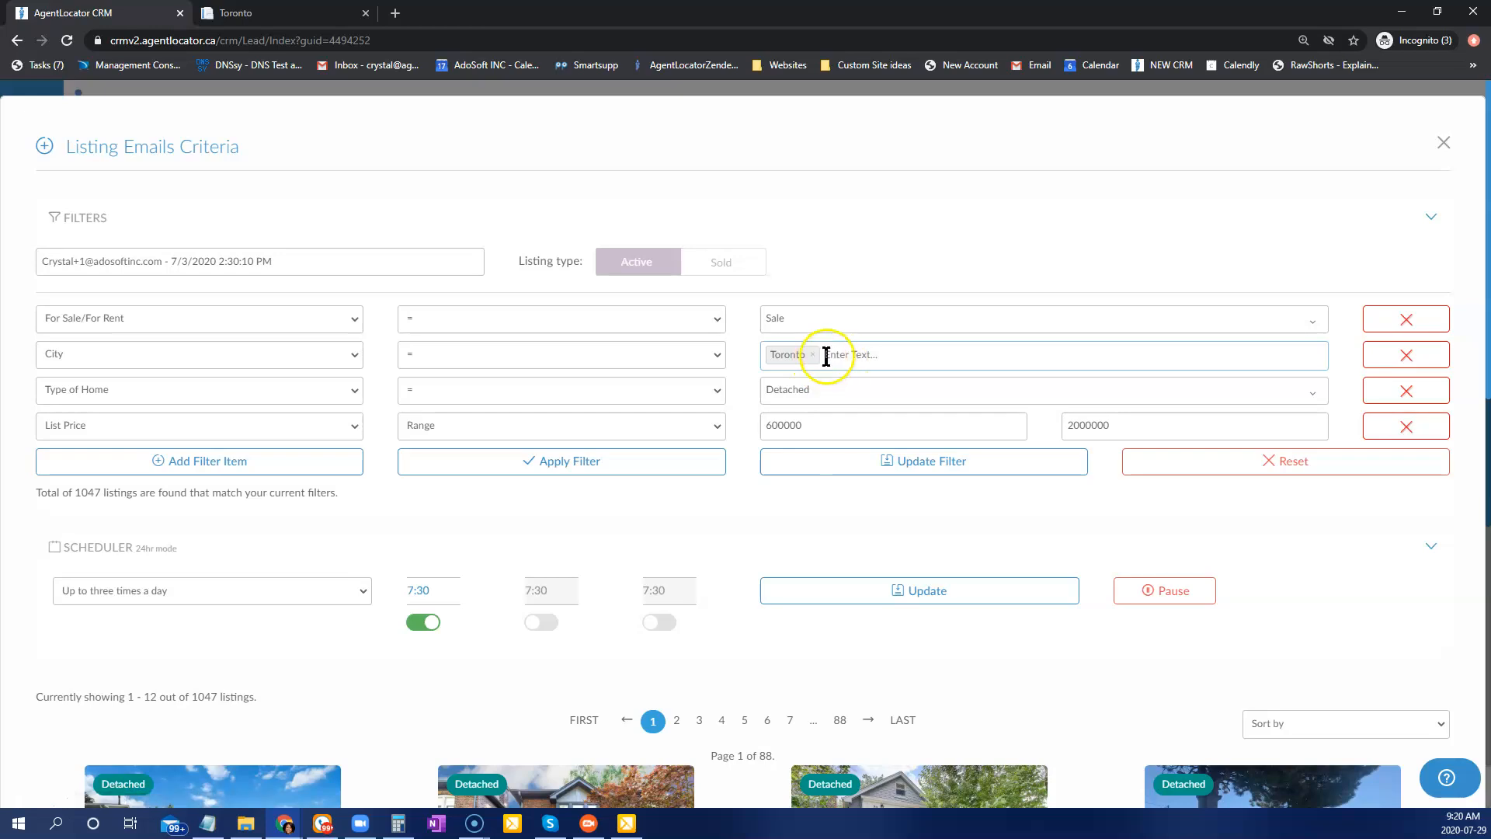
{"action": "left_click", "coordinate": [893, 351]}
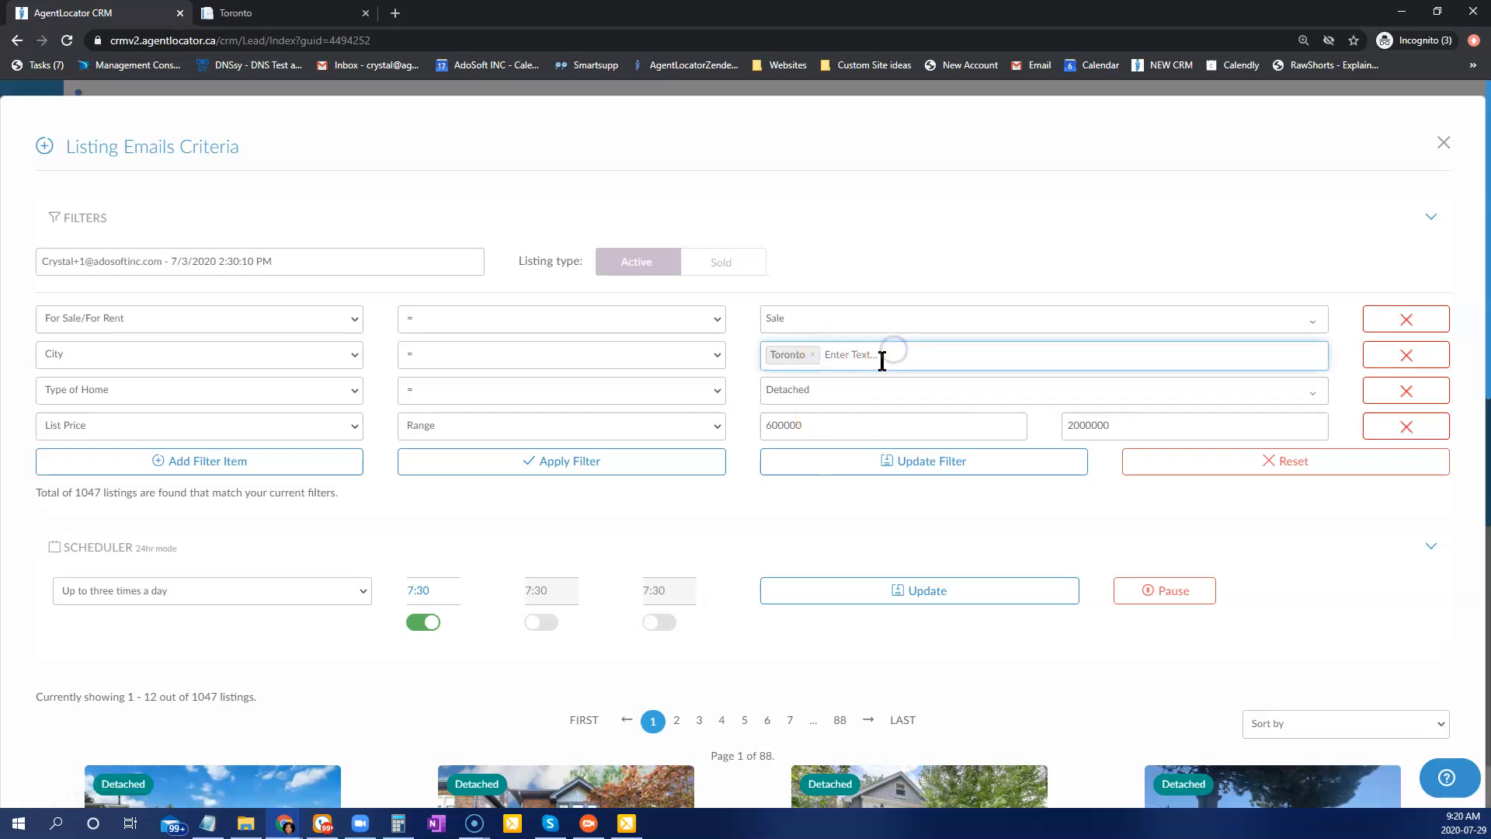
{"action": "left_click", "coordinate": [850, 394]}
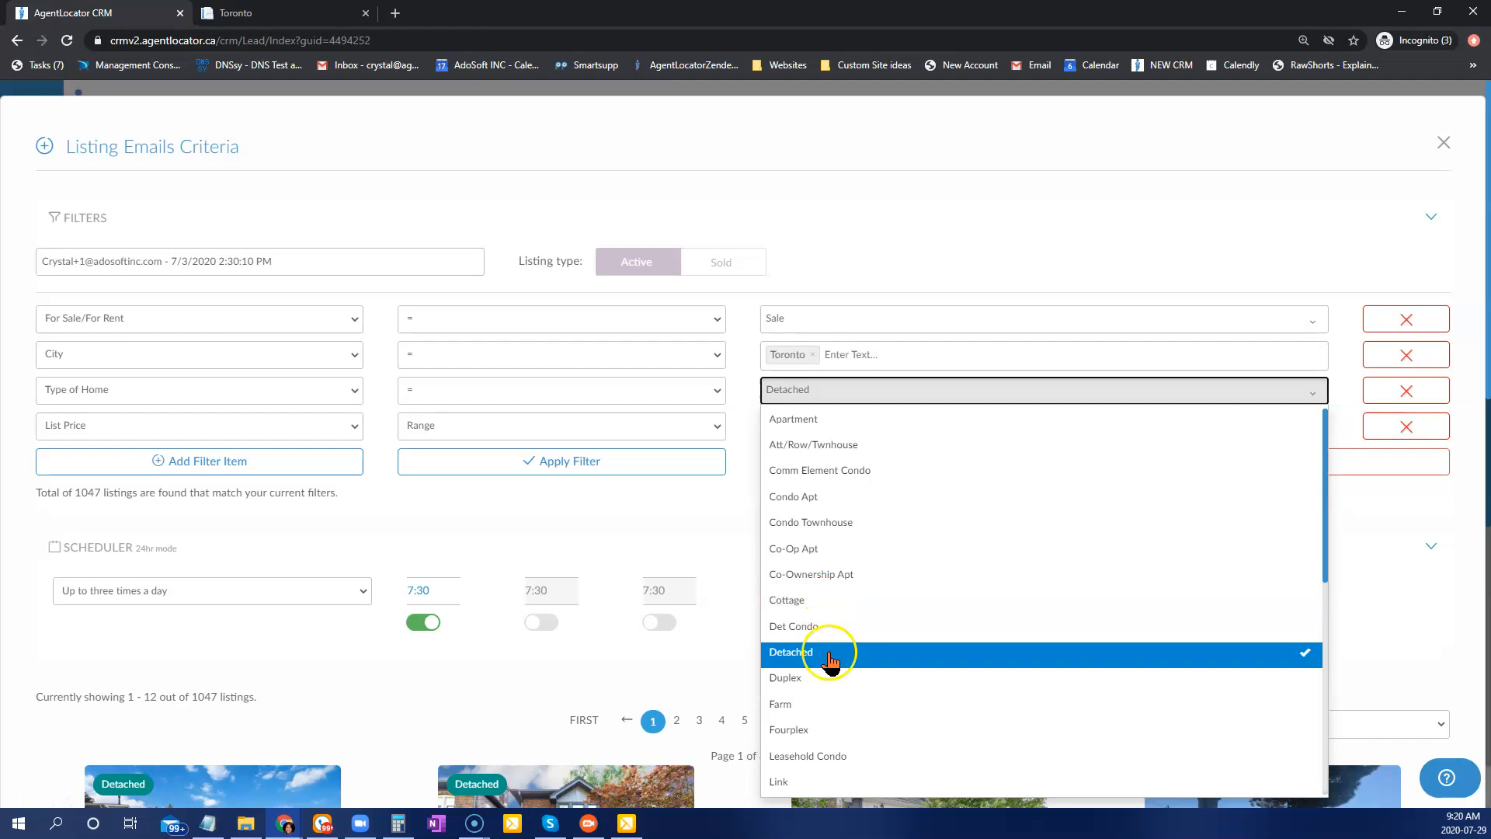
{"action": "left_click", "coordinate": [708, 549]}
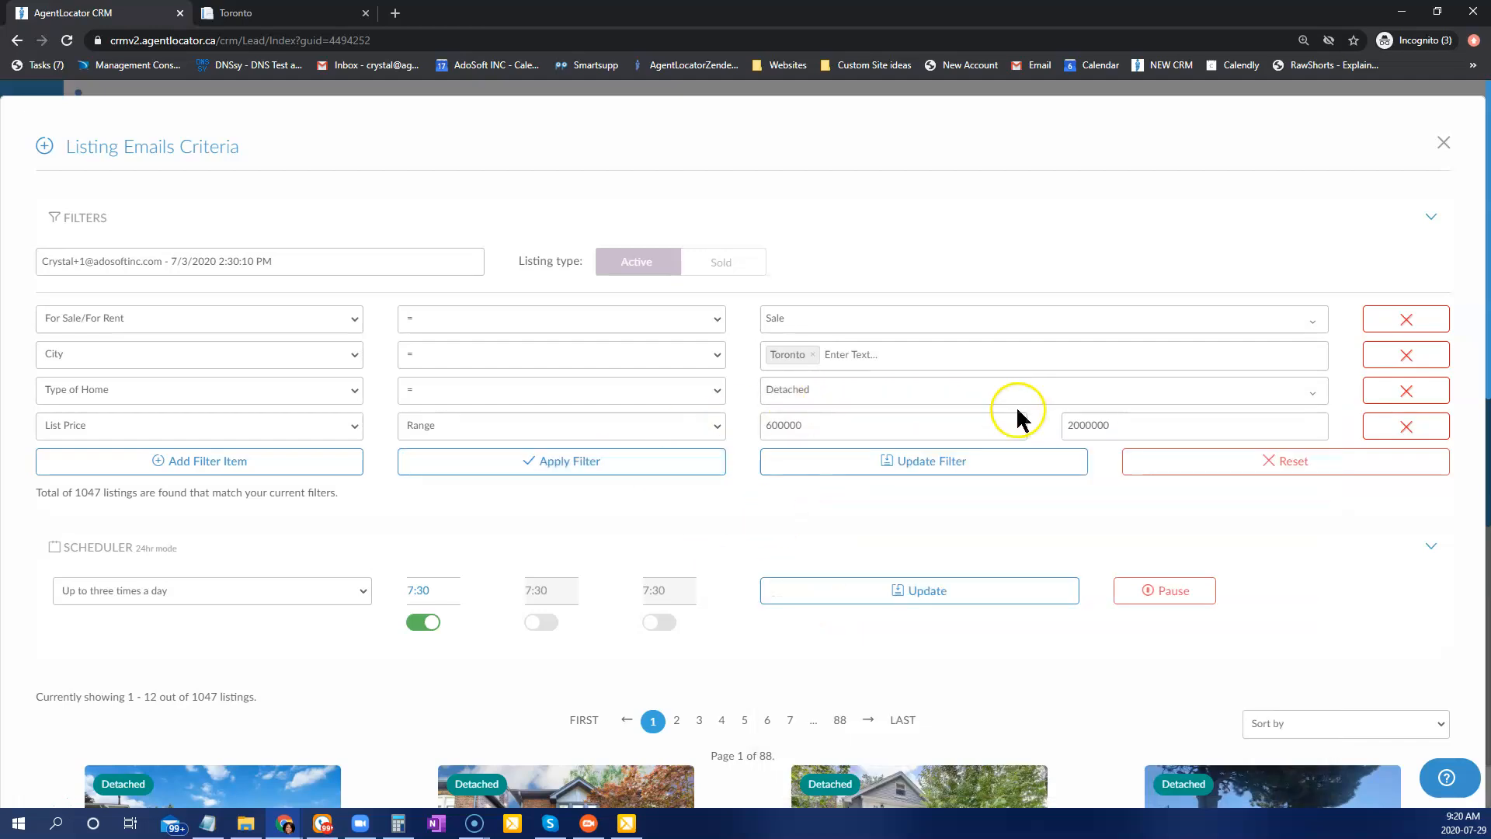
Step: Add a blank filter item to the listing criteria and browse the filter types available for it
{"action": "left_click", "coordinate": [172, 466]}
{"action": "left_click", "coordinate": [178, 466]}
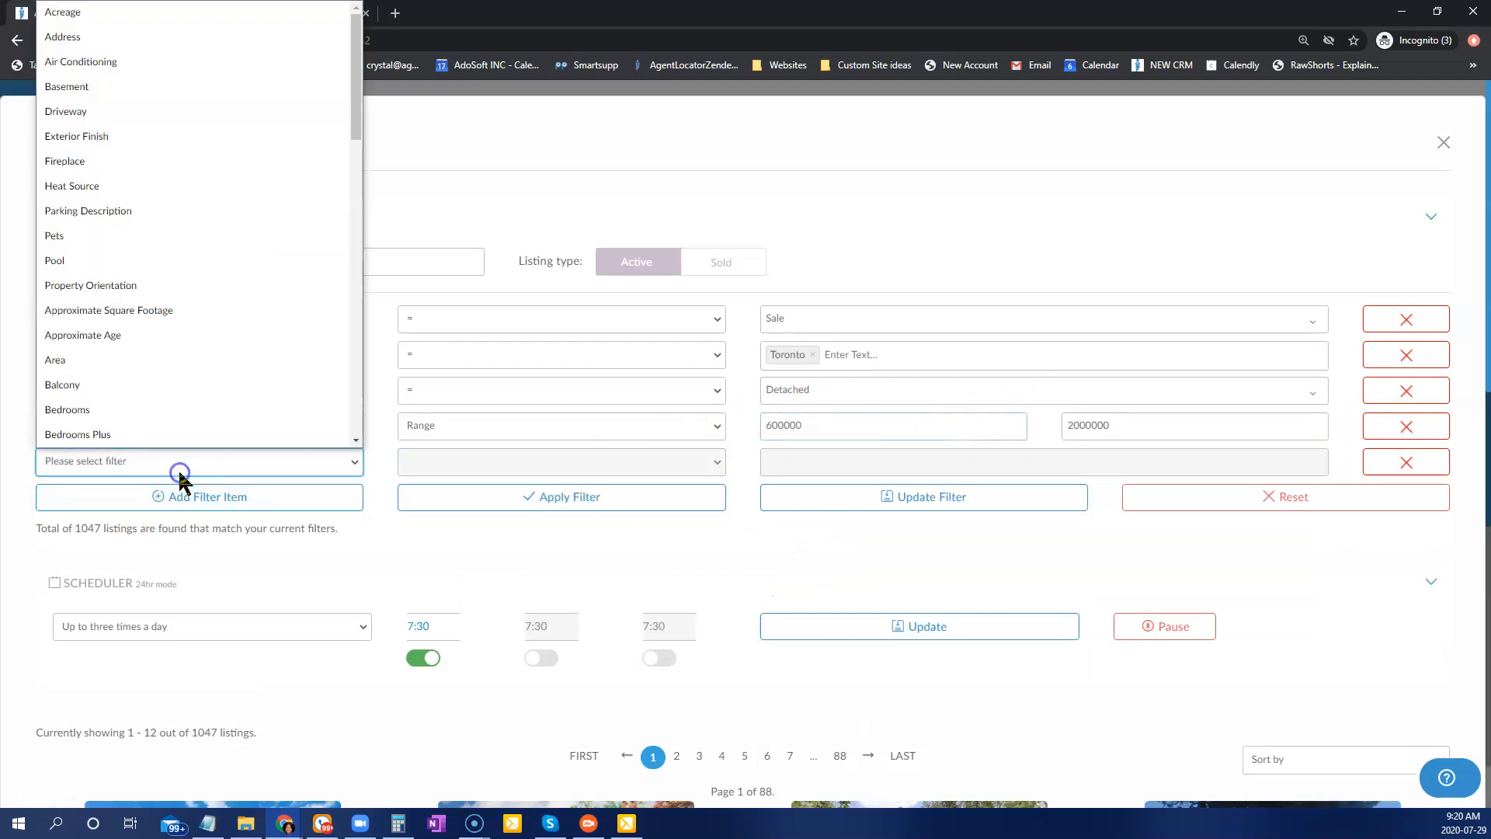
{"action": "scroll", "coordinate": [184, 296], "scroll_direction": "down", "scroll_amount": 5}
{"action": "scroll", "coordinate": [186, 295], "scroll_direction": "down", "scroll_amount": 10}
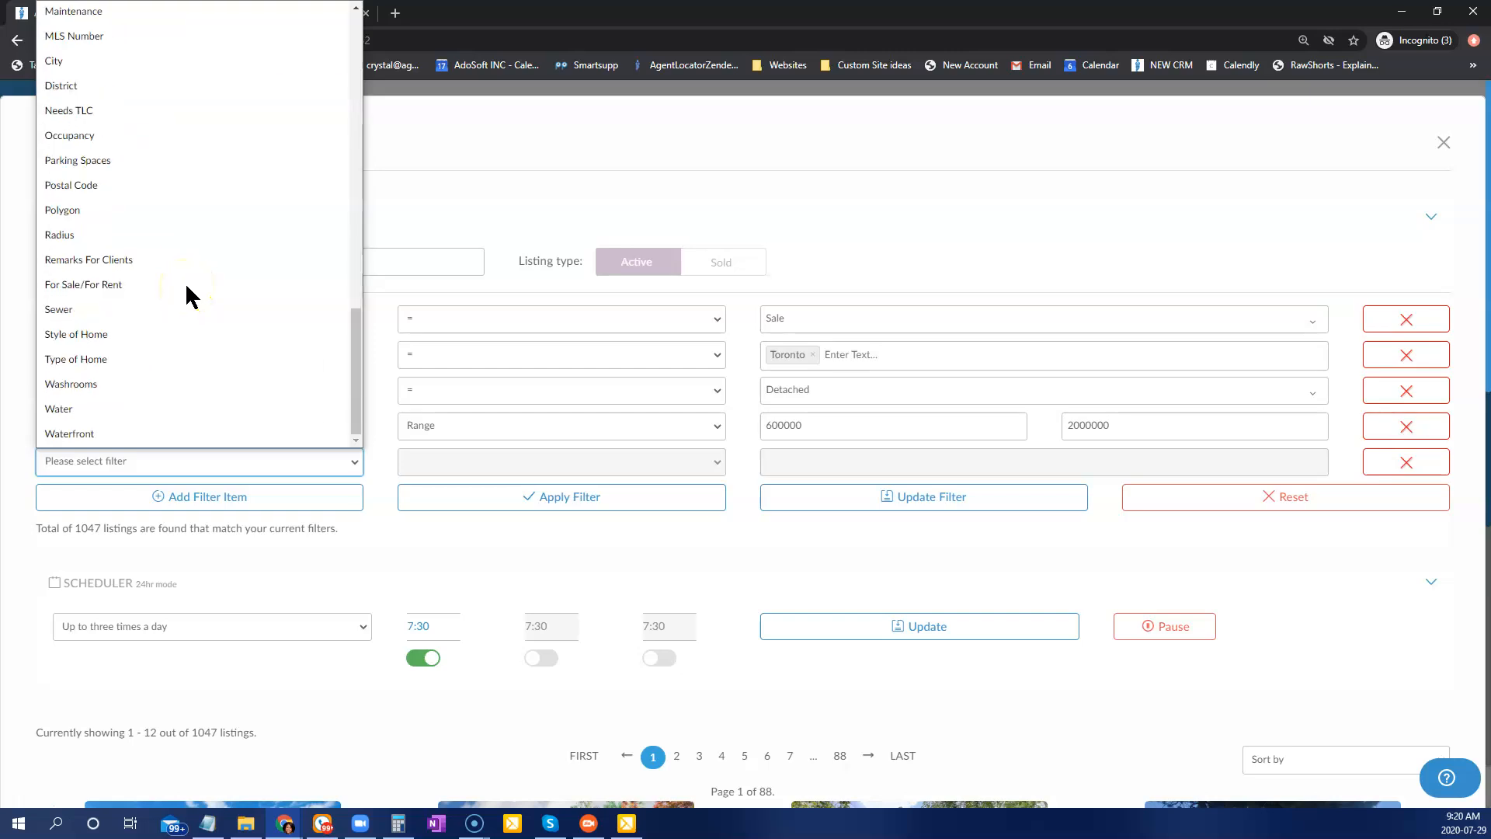
{"action": "scroll", "coordinate": [185, 282], "scroll_direction": "up", "scroll_amount": 15}
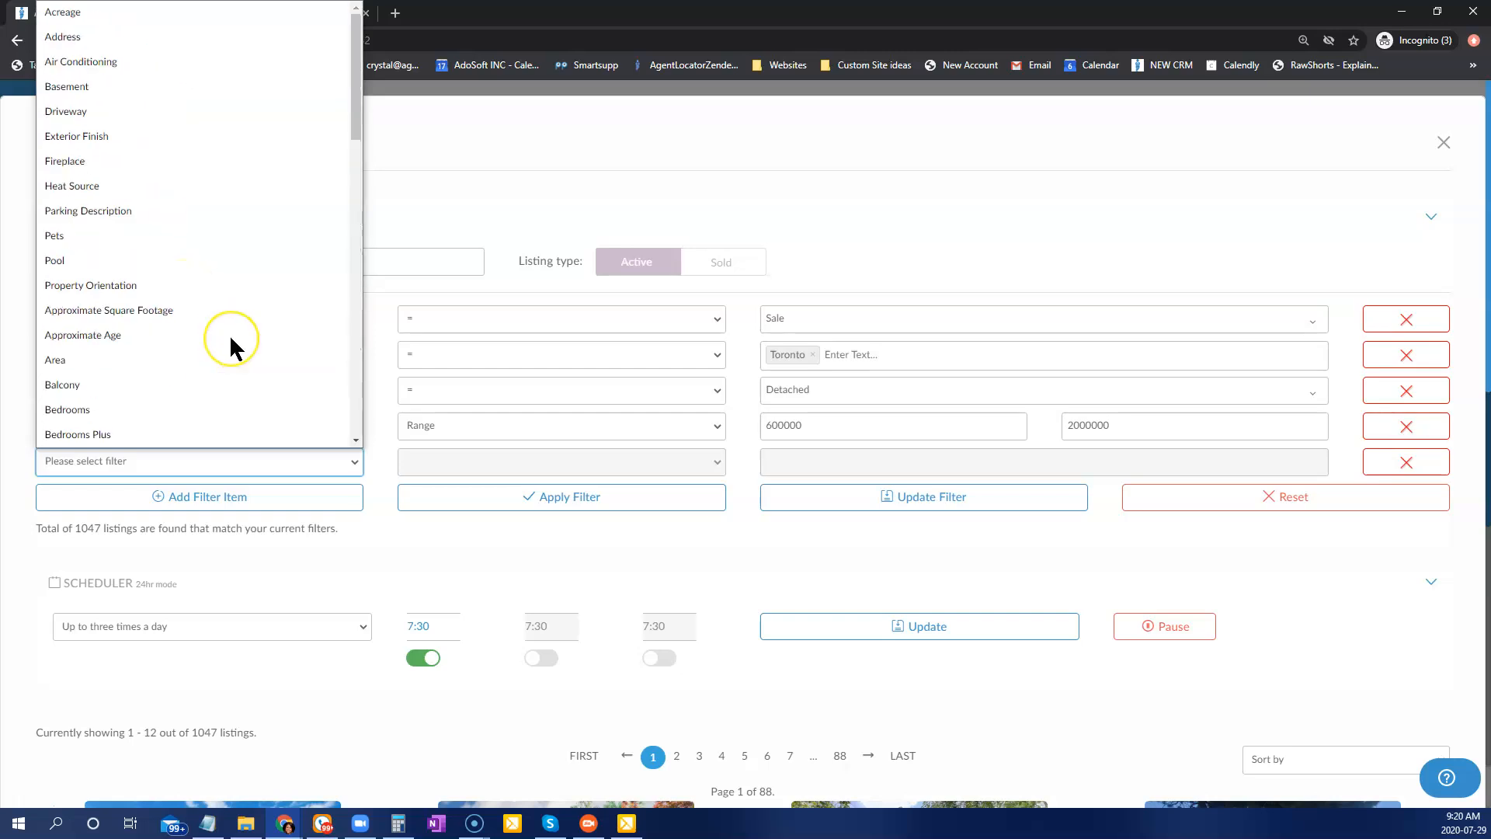
{"action": "left_click", "coordinate": [612, 553]}
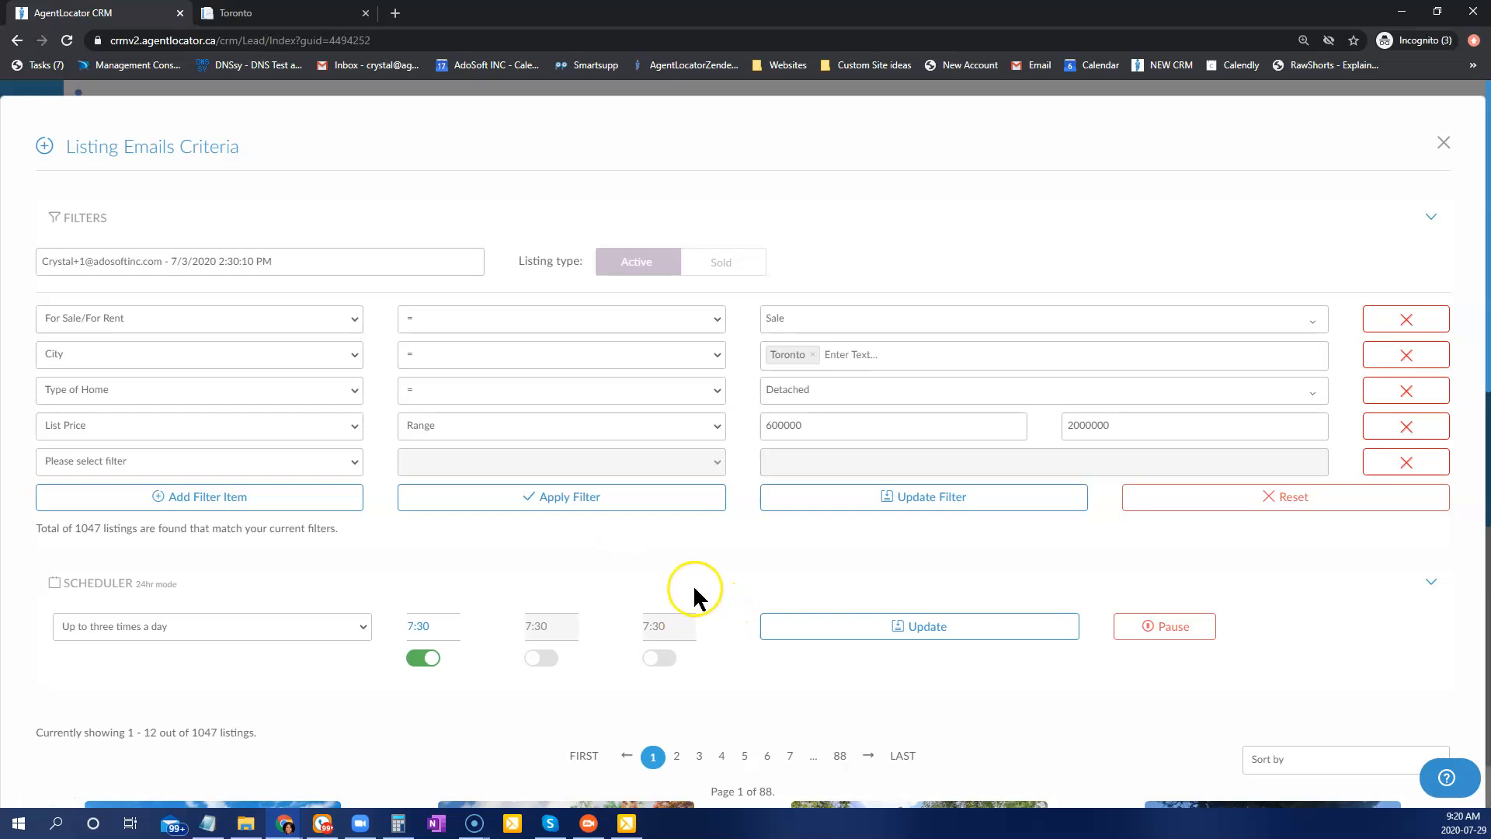
Step: Set the first daily send time in the listing email scheduler to 11:30
{"action": "scroll", "coordinate": [693, 584], "scroll_direction": "down", "scroll_amount": 1}
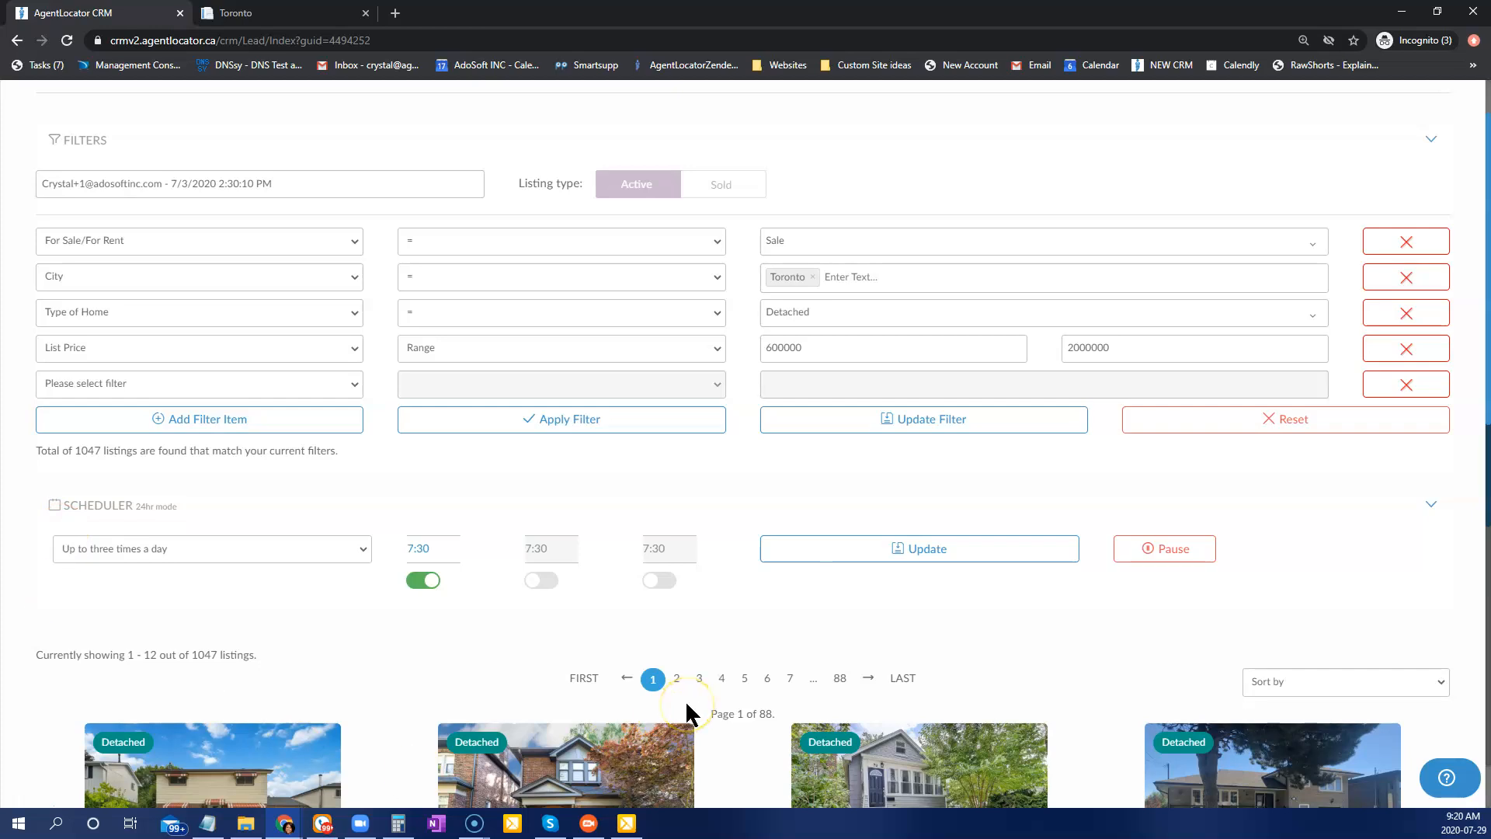
{"action": "left_click", "coordinate": [412, 549]}
{"action": "left_click", "coordinate": [411, 458]}
{"action": "left_click", "coordinate": [411, 458]}
{"action": "left_click", "coordinate": [412, 458]}
{"action": "left_click", "coordinate": [413, 459]}
{"action": "left_click", "coordinate": [412, 459]}
{"action": "left_click", "coordinate": [412, 459]}
{"action": "left_click", "coordinate": [412, 459]}
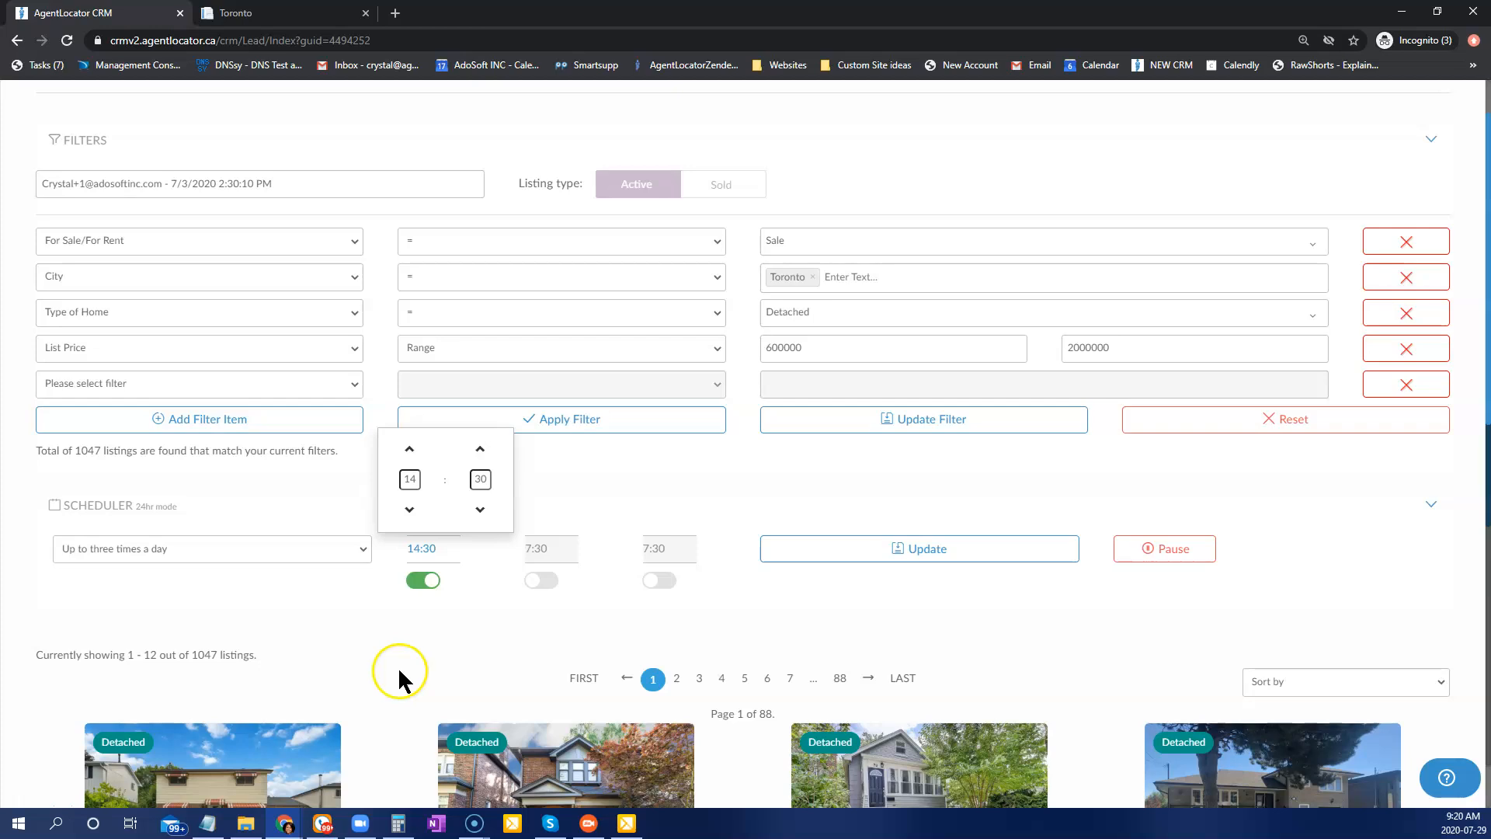
{"action": "left_click", "coordinate": [410, 509]}
{"action": "left_click", "coordinate": [409, 510]}
{"action": "left_click", "coordinate": [410, 509]}
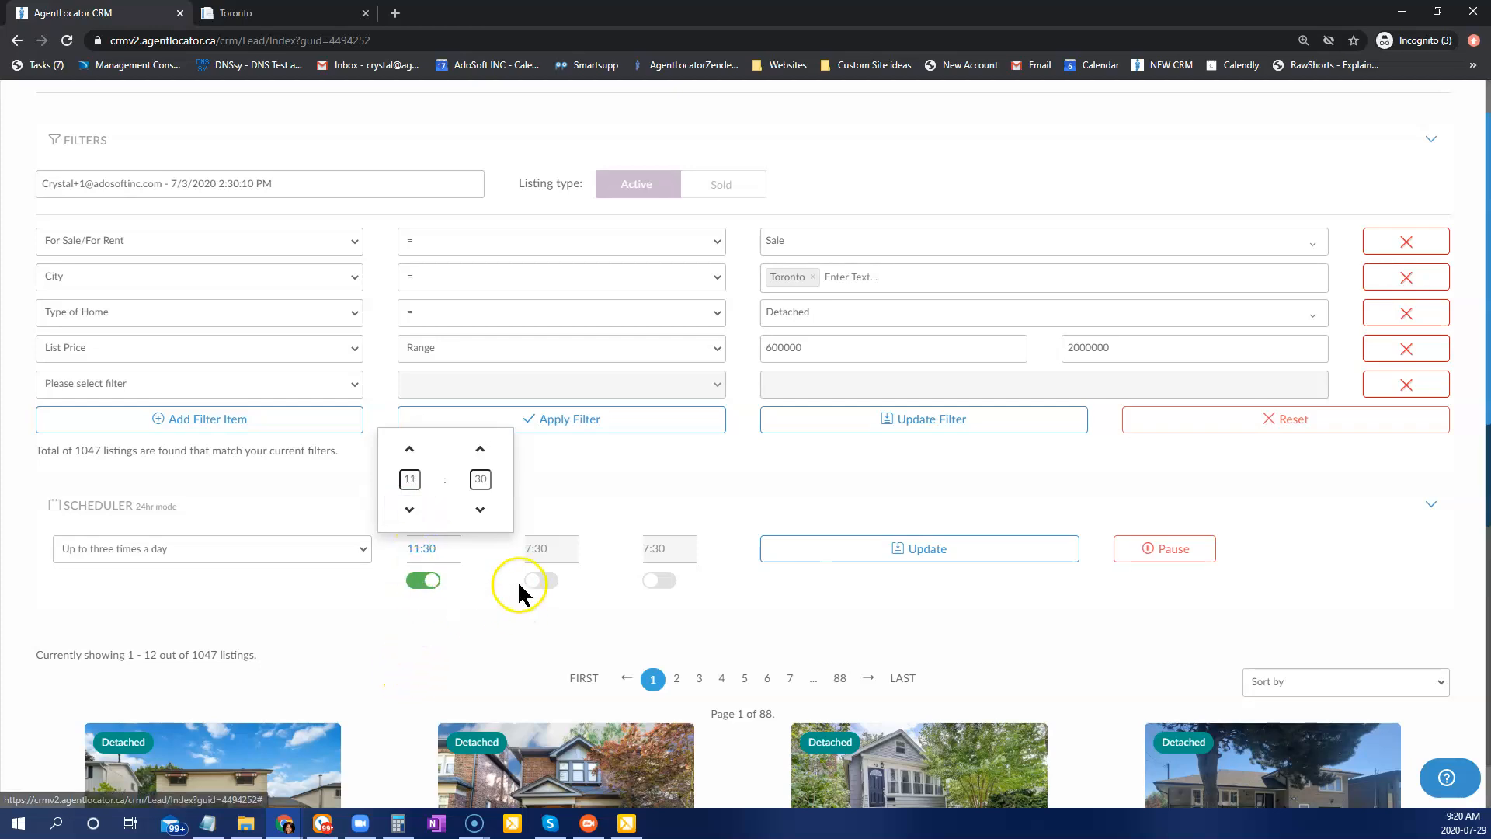
{"action": "left_click", "coordinate": [441, 618]}
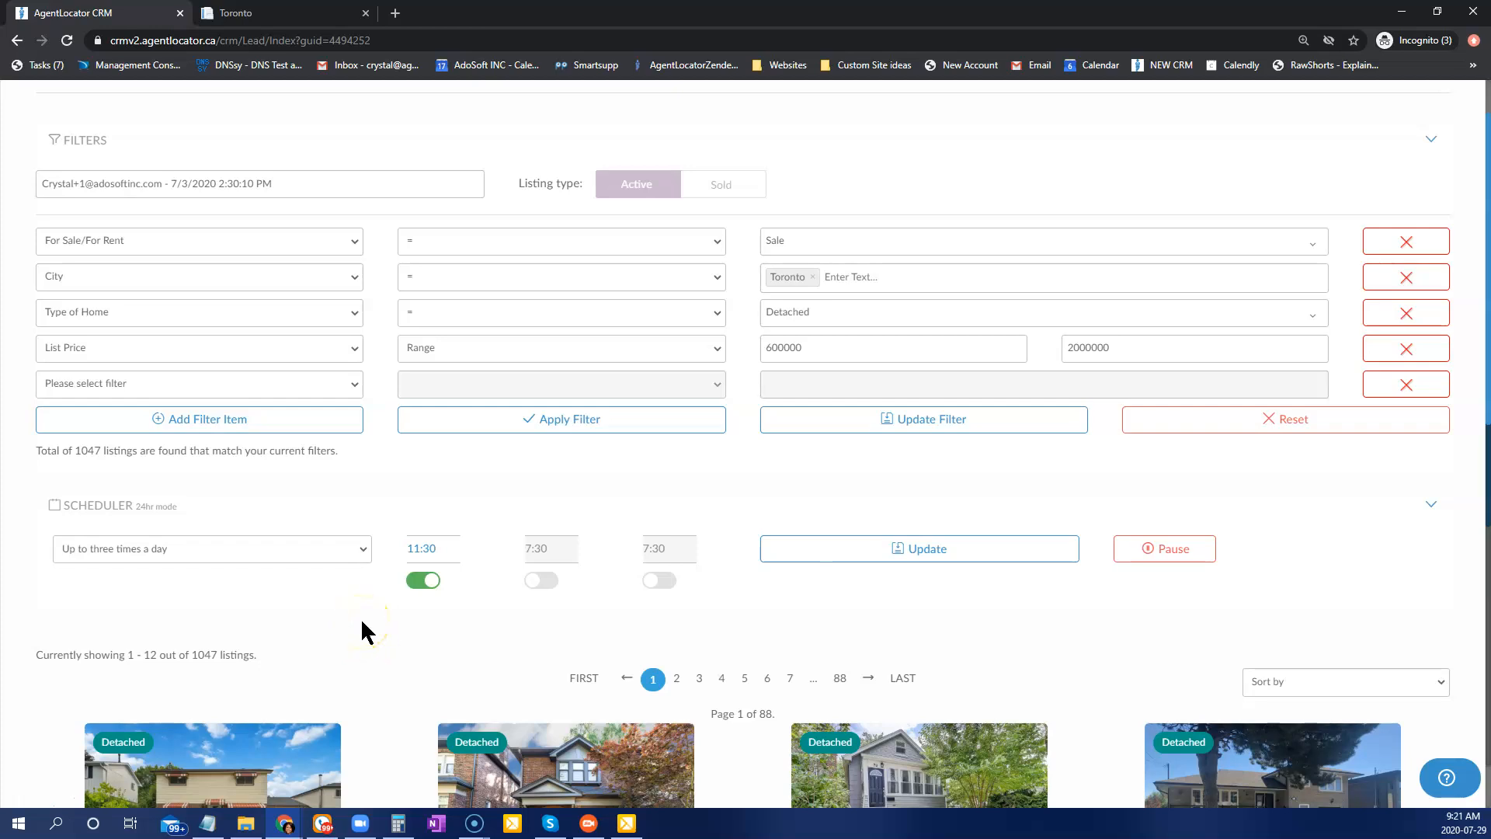
Step: Try the scheduler's additional send times and view its frequency options, then close the listing criteria without updating
{"action": "left_click", "coordinate": [536, 582]}
{"action": "left_click", "coordinate": [678, 581]}
{"action": "left_click", "coordinate": [542, 581]}
{"action": "left_click", "coordinate": [278, 547]}
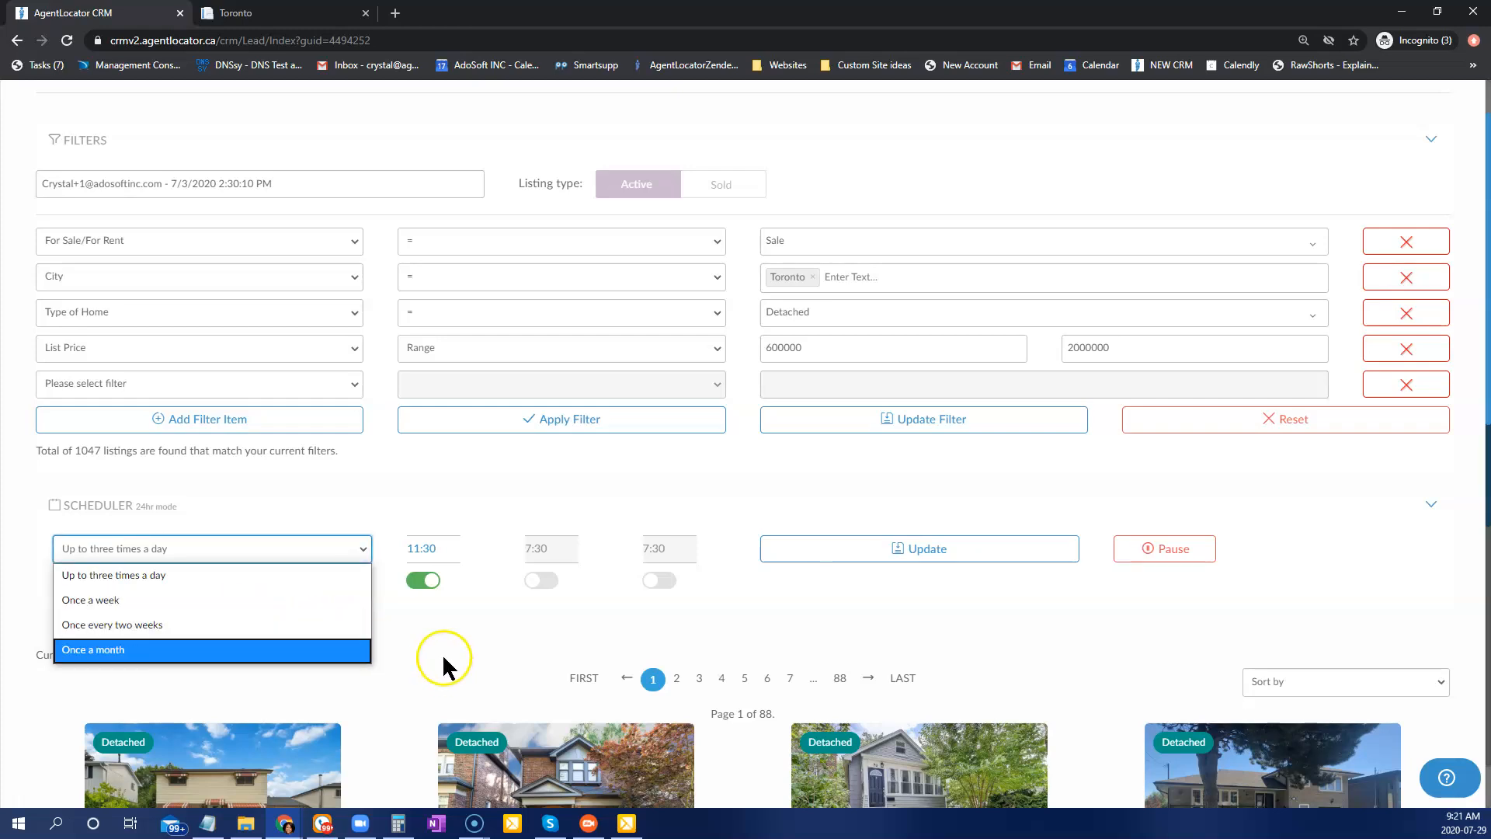
{"action": "left_click", "coordinate": [399, 616]}
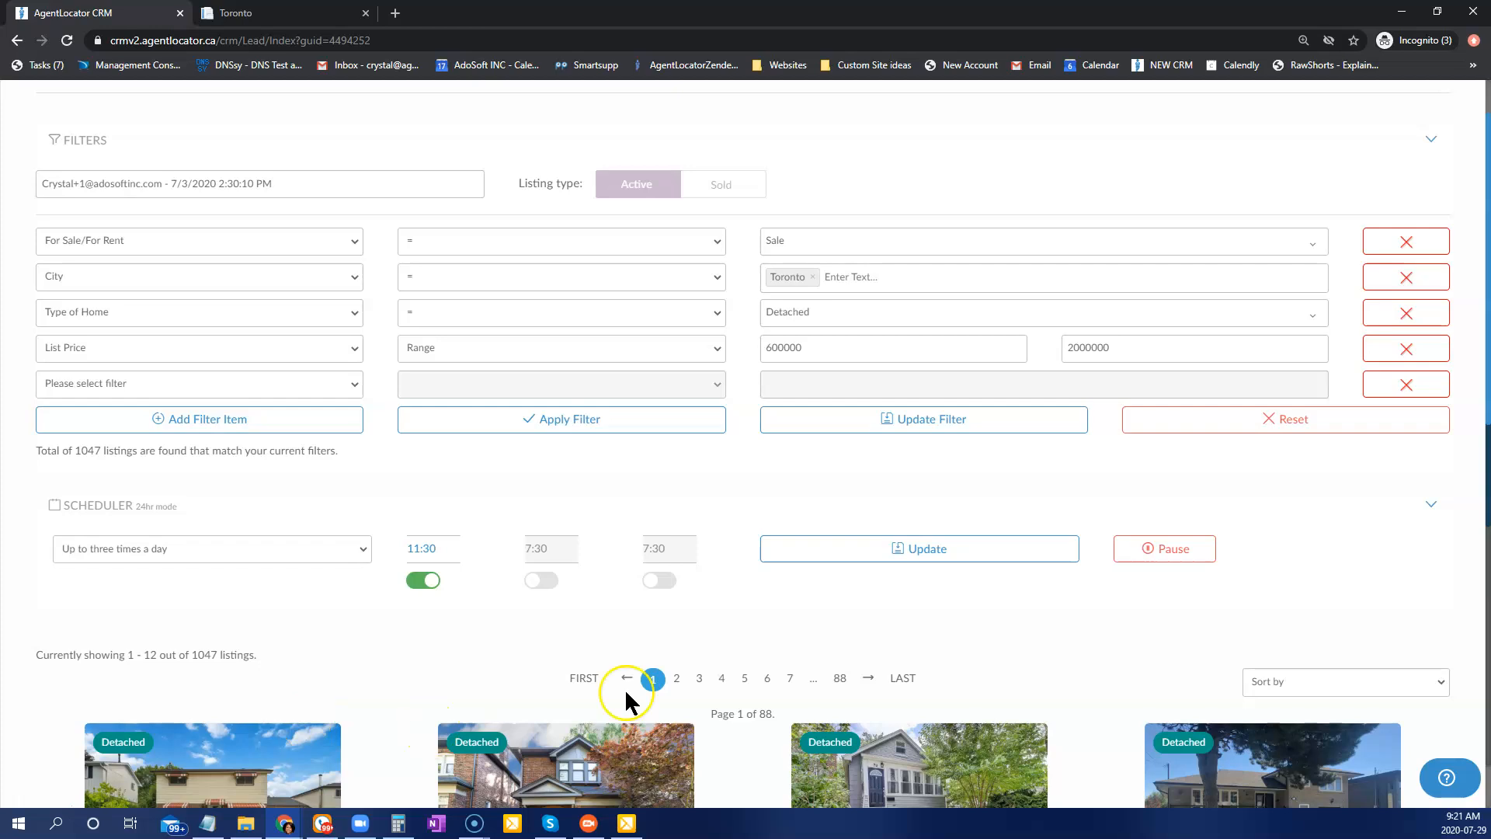
{"action": "scroll", "coordinate": [1465, 189], "scroll_direction": "up", "scroll_amount": 2}
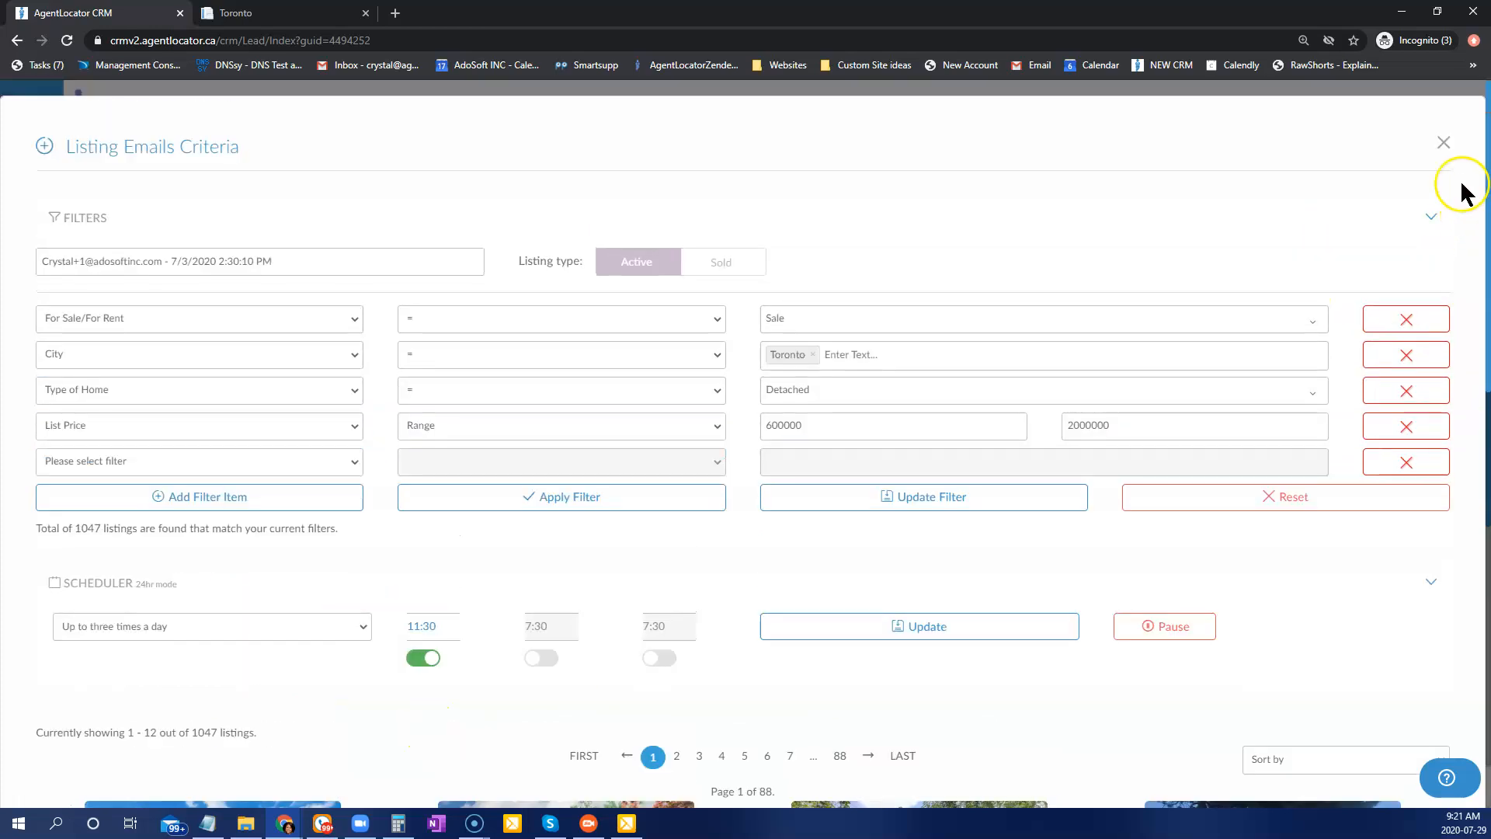
{"action": "left_click", "coordinate": [1445, 140]}
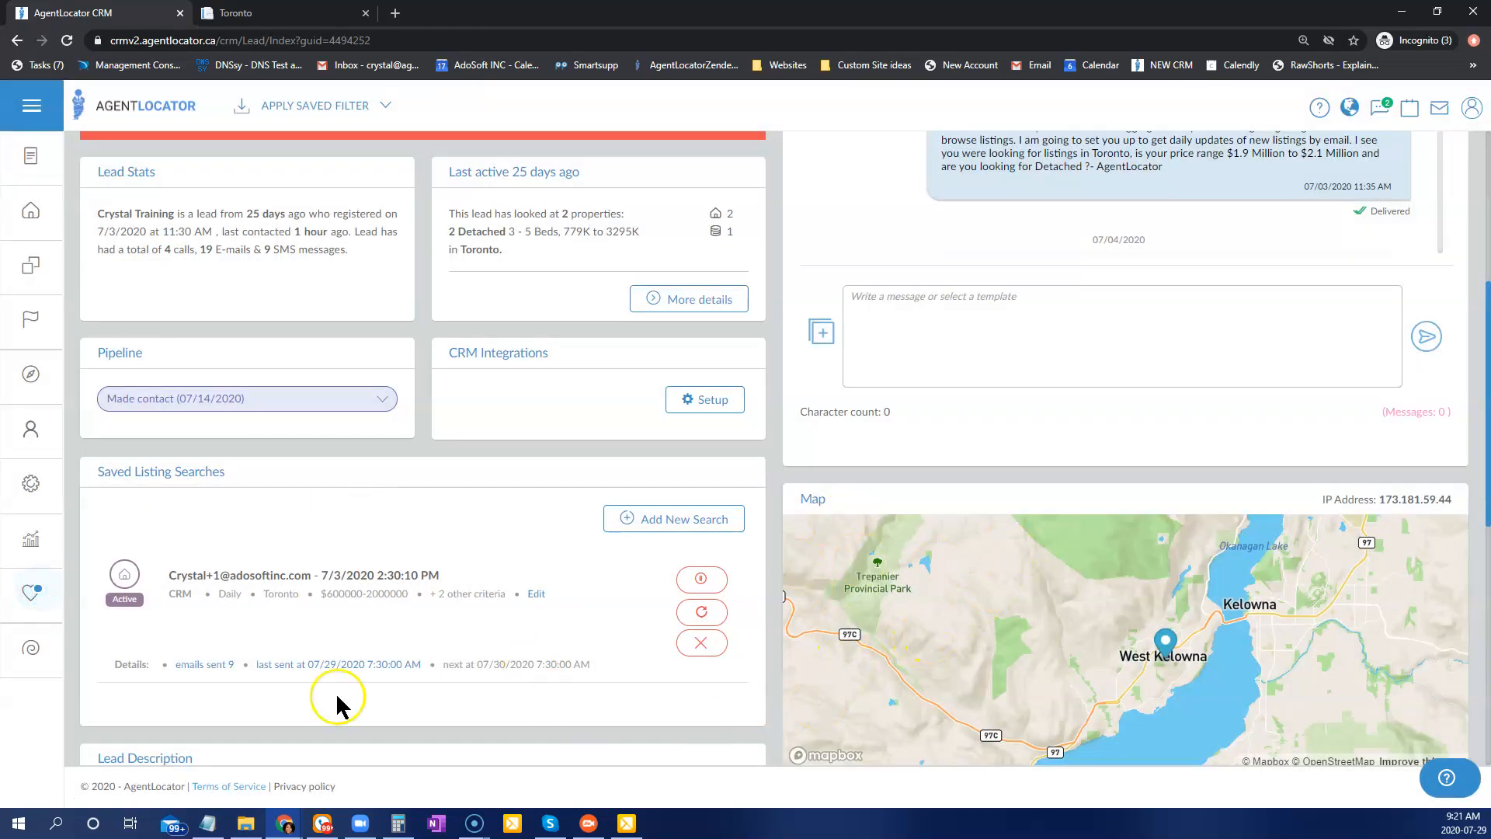
Step: Check the lead's activity alert explanation, then open the leads list and view the available saved filters
{"action": "scroll", "coordinate": [842, 543], "scroll_direction": "up", "scroll_amount": 3}
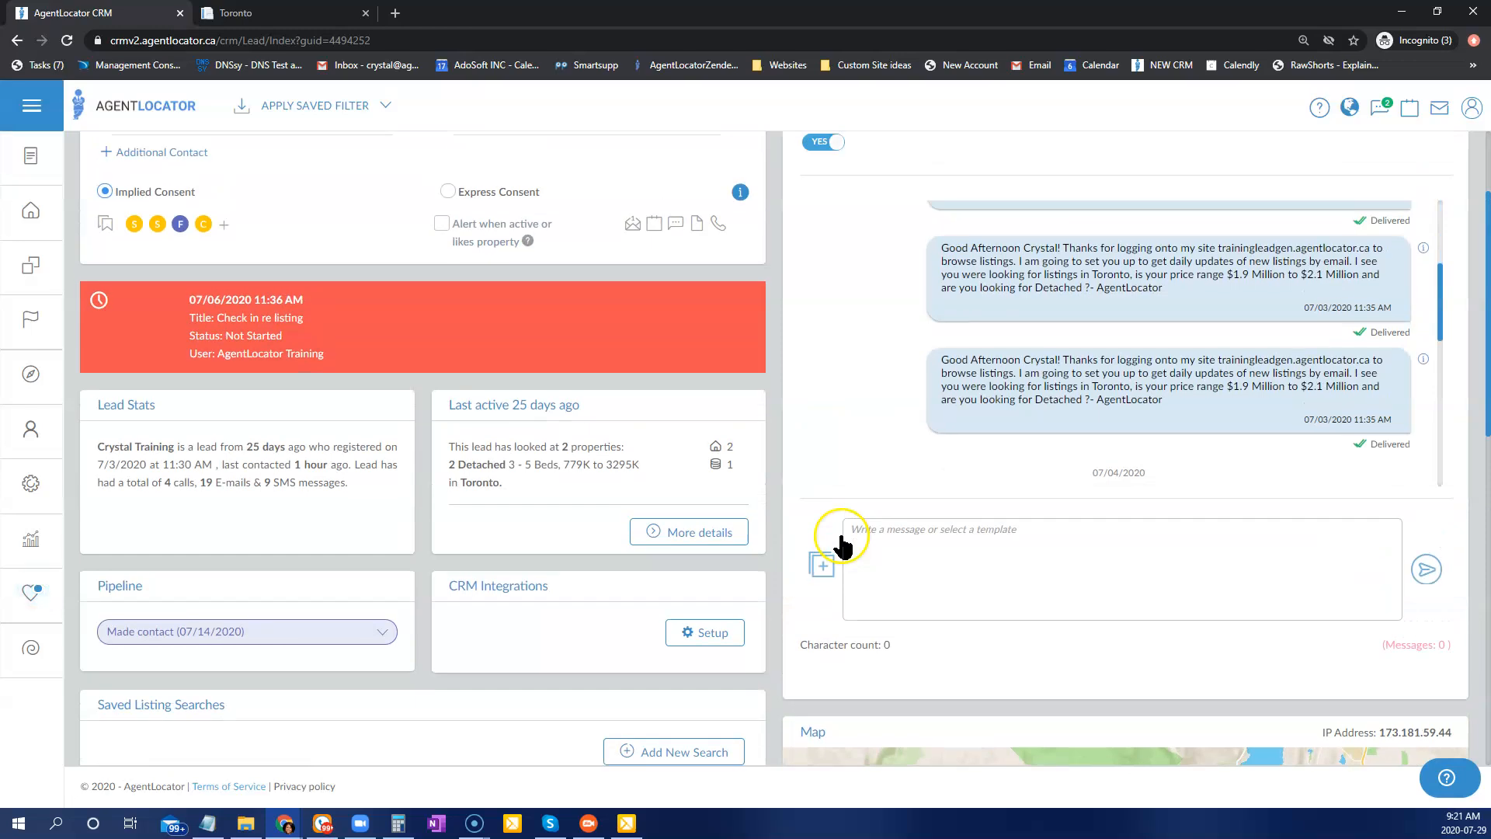
{"action": "scroll", "coordinate": [789, 592], "scroll_direction": "up", "scroll_amount": 2}
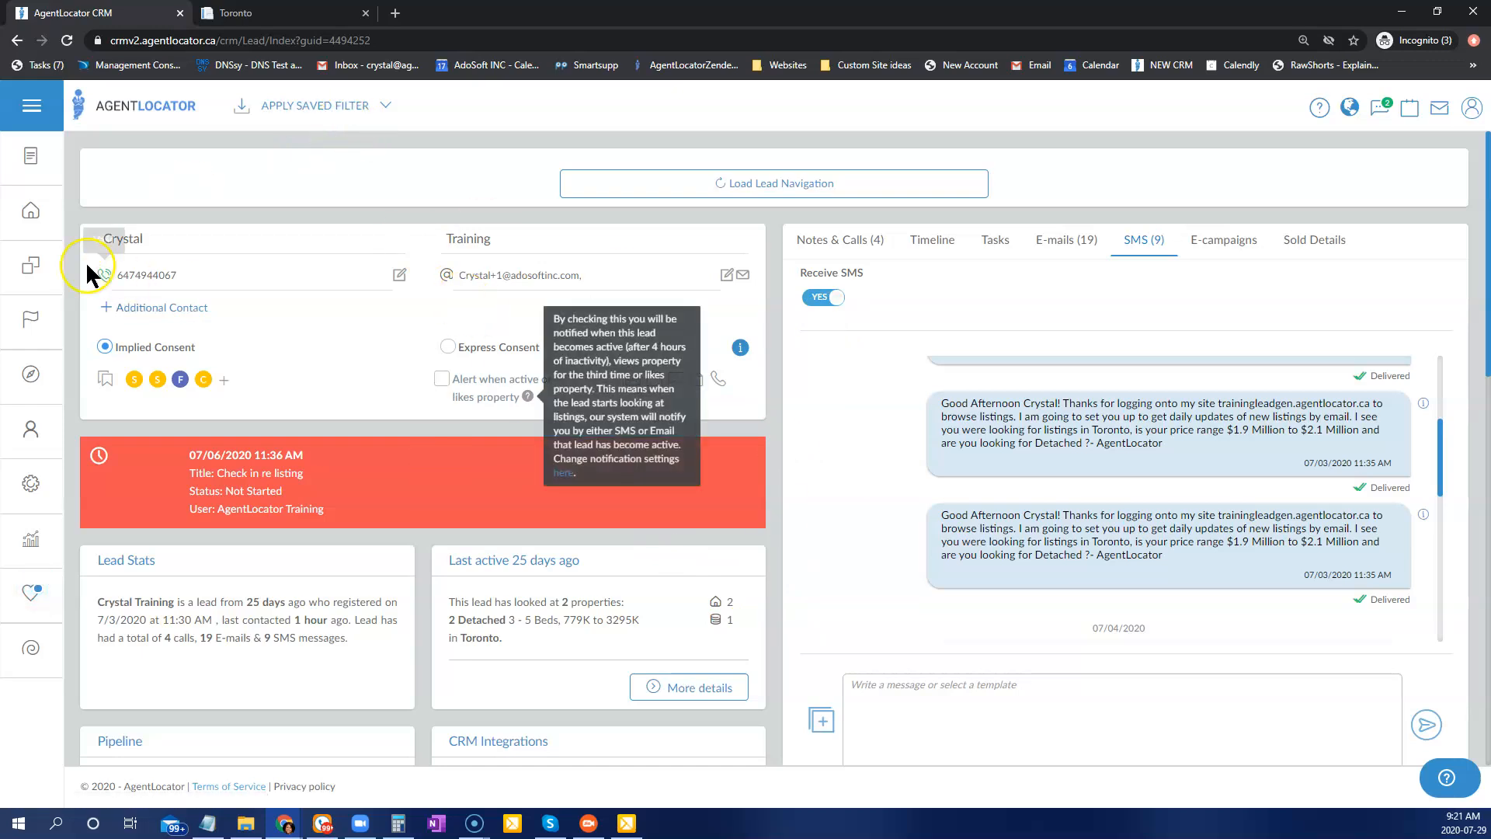
{"action": "left_click", "coordinate": [53, 225]}
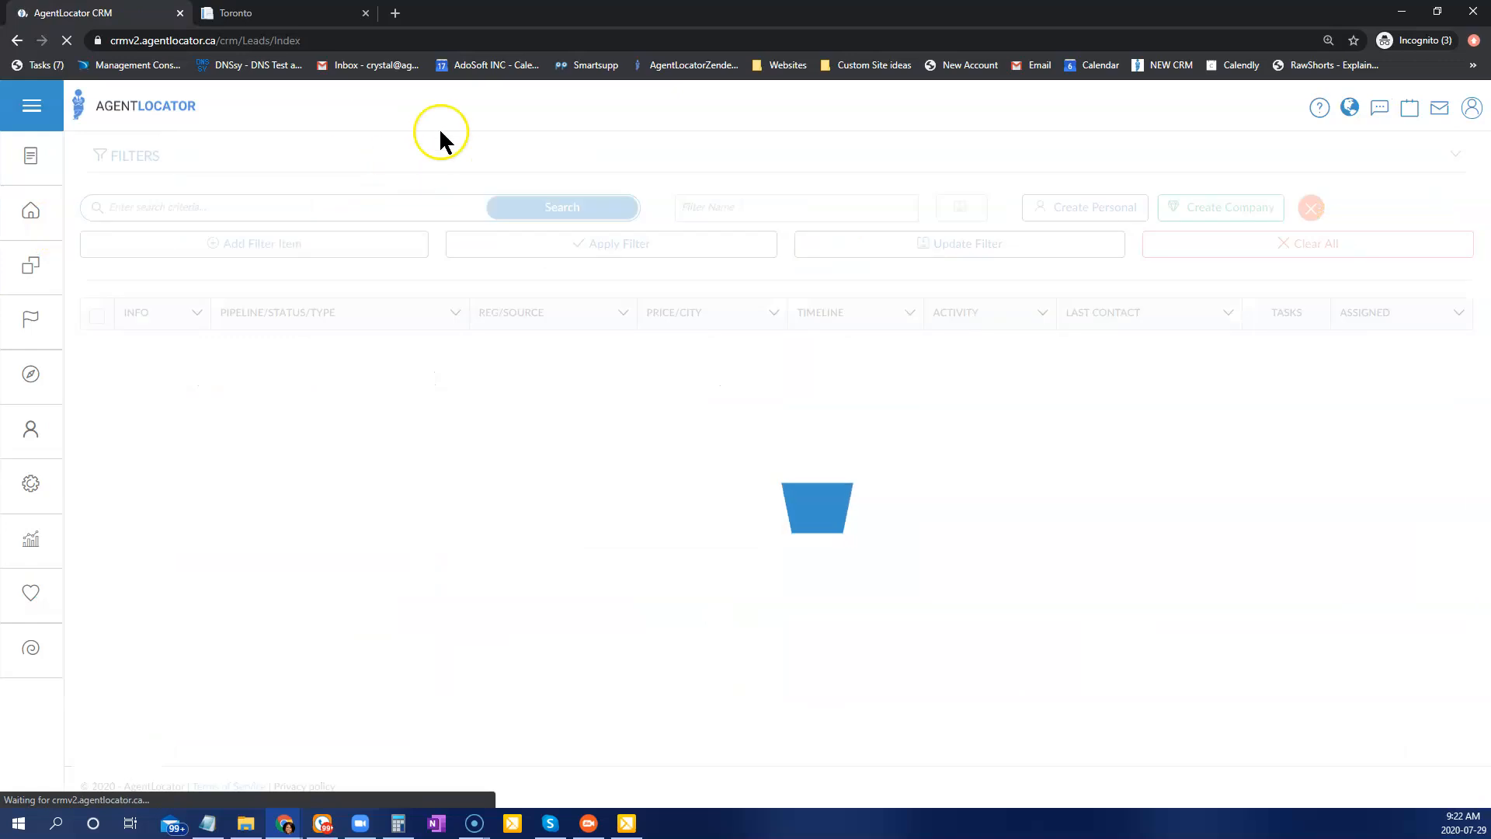
{"action": "left_click", "coordinate": [436, 103]}
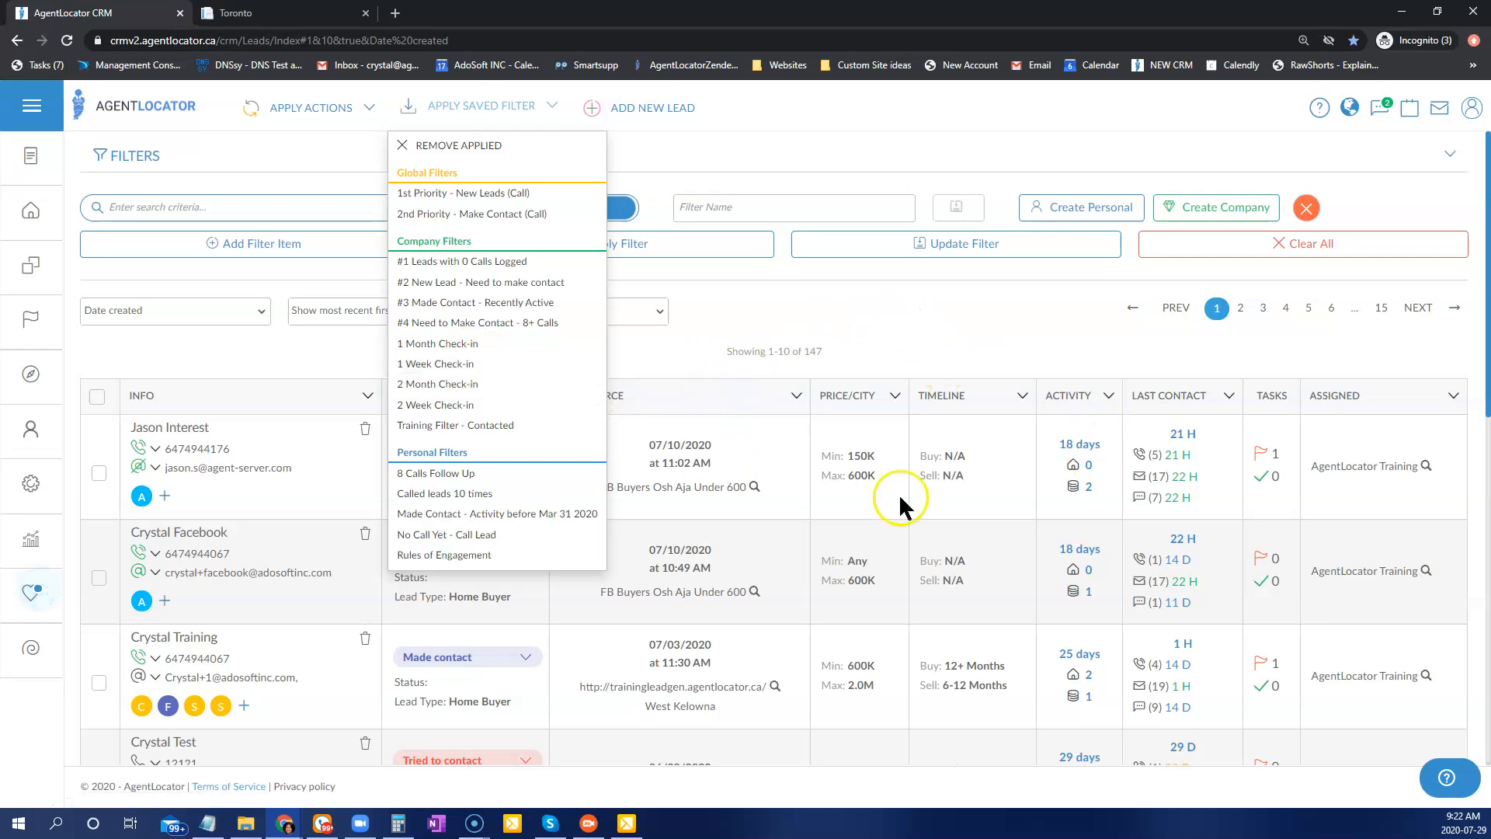
{"action": "left_click", "coordinate": [743, 373]}
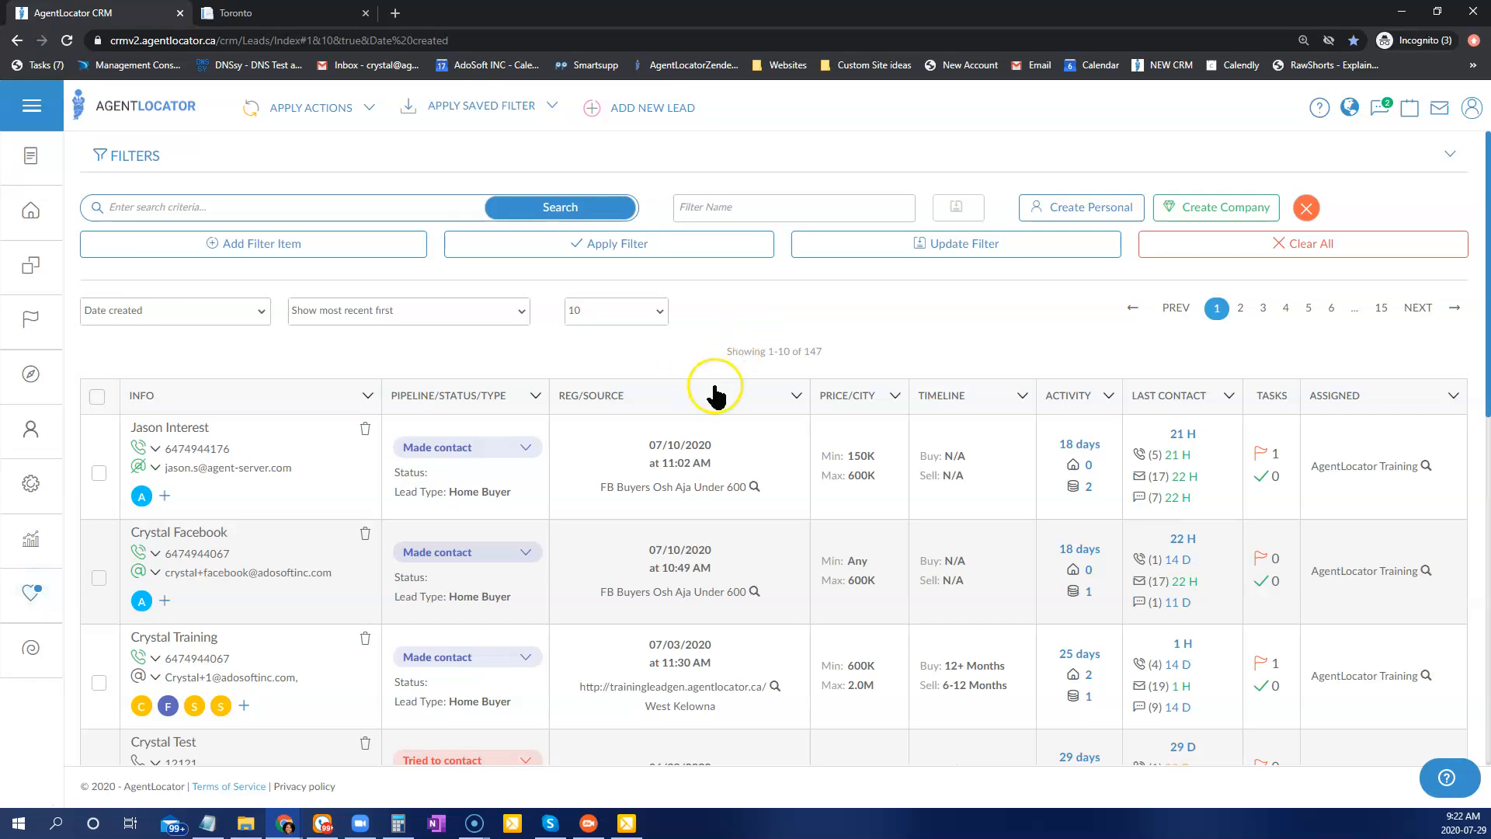
Step: View the registration form on the Toronto listings website and return to the AgentLocator CRM
{"action": "left_click", "coordinate": [250, 13]}
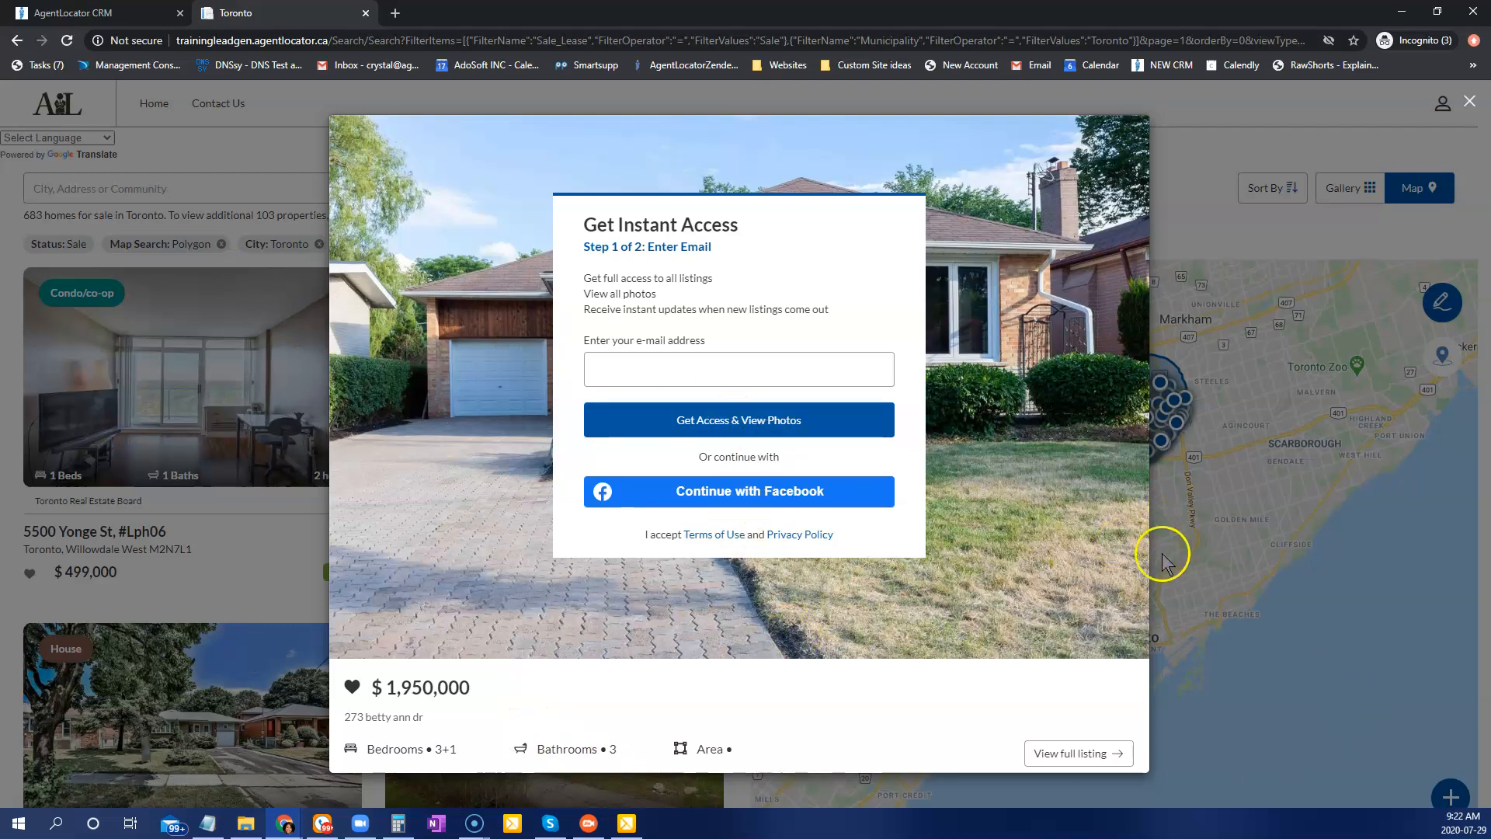
{"action": "left_click", "coordinate": [104, 21]}
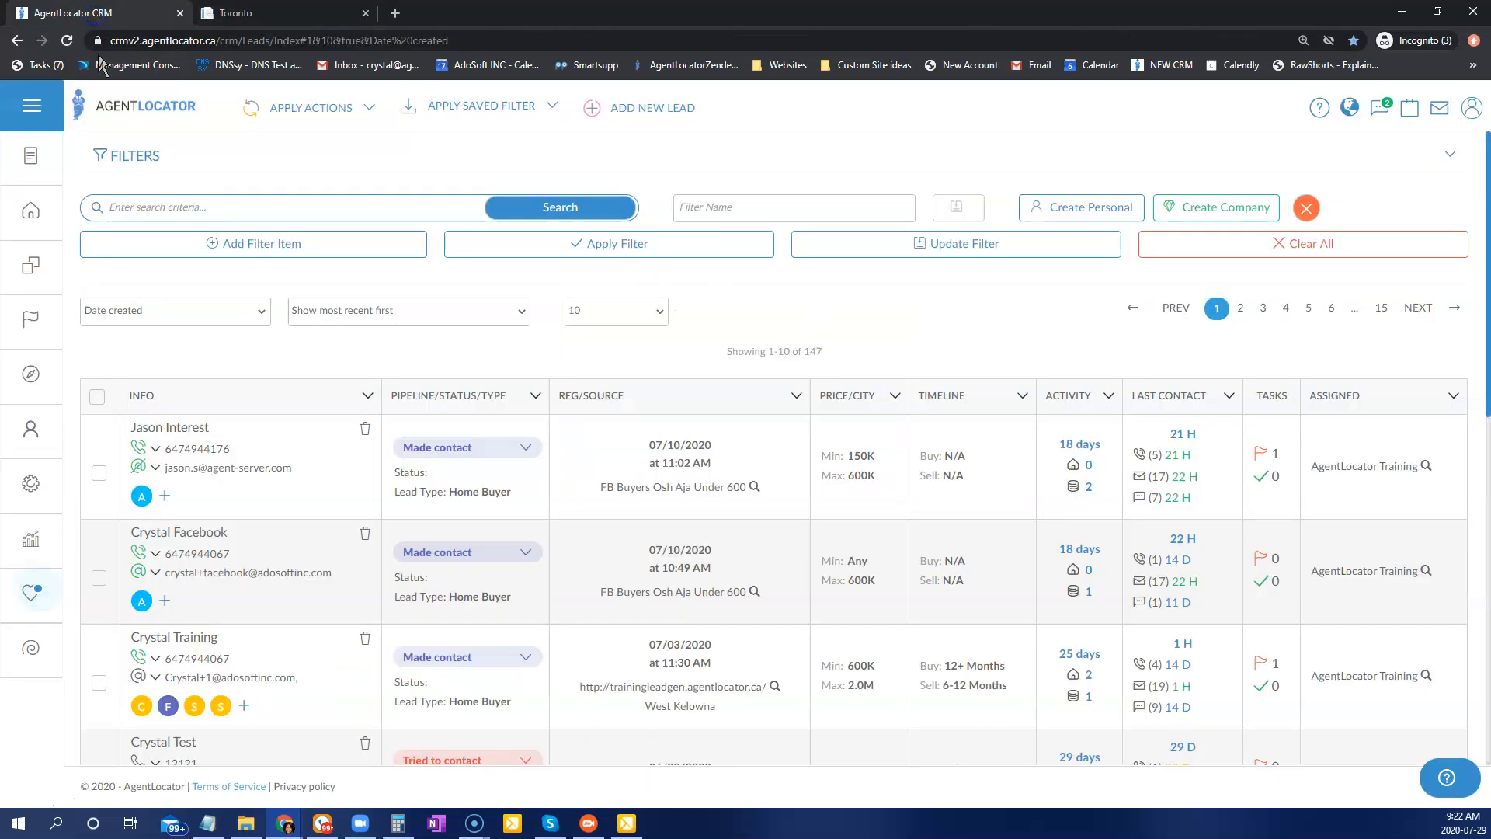
Step: Open the Facebook Integration settings, review the connected account and ad form integration, and return to the leads list
{"action": "left_click", "coordinate": [34, 505]}
{"action": "mouse_move", "coordinate": [29, 493]}
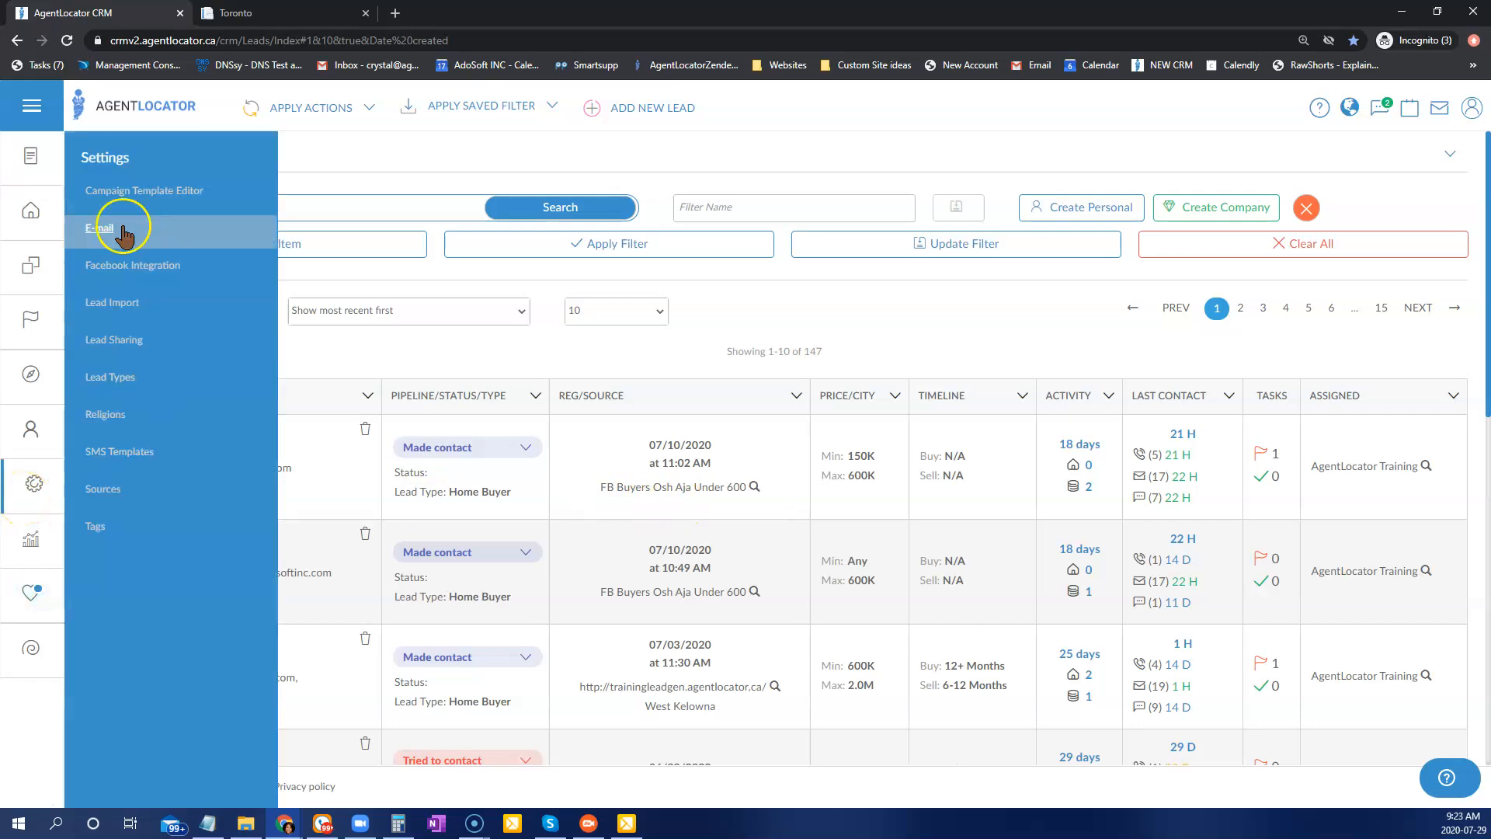
{"action": "left_click", "coordinate": [119, 265]}
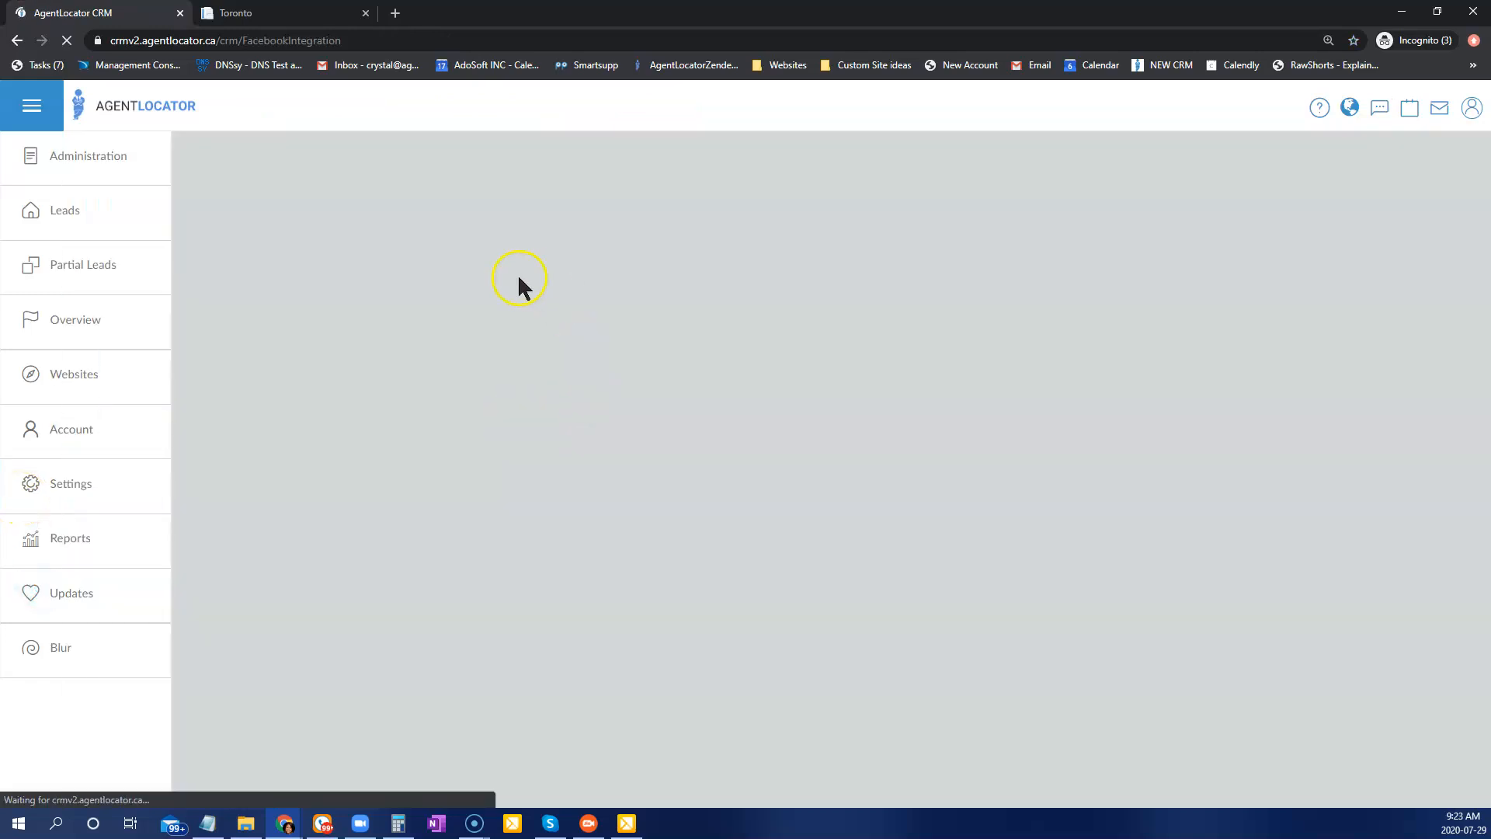
{"action": "scroll", "coordinate": [489, 580], "scroll_direction": "down", "scroll_amount": 1}
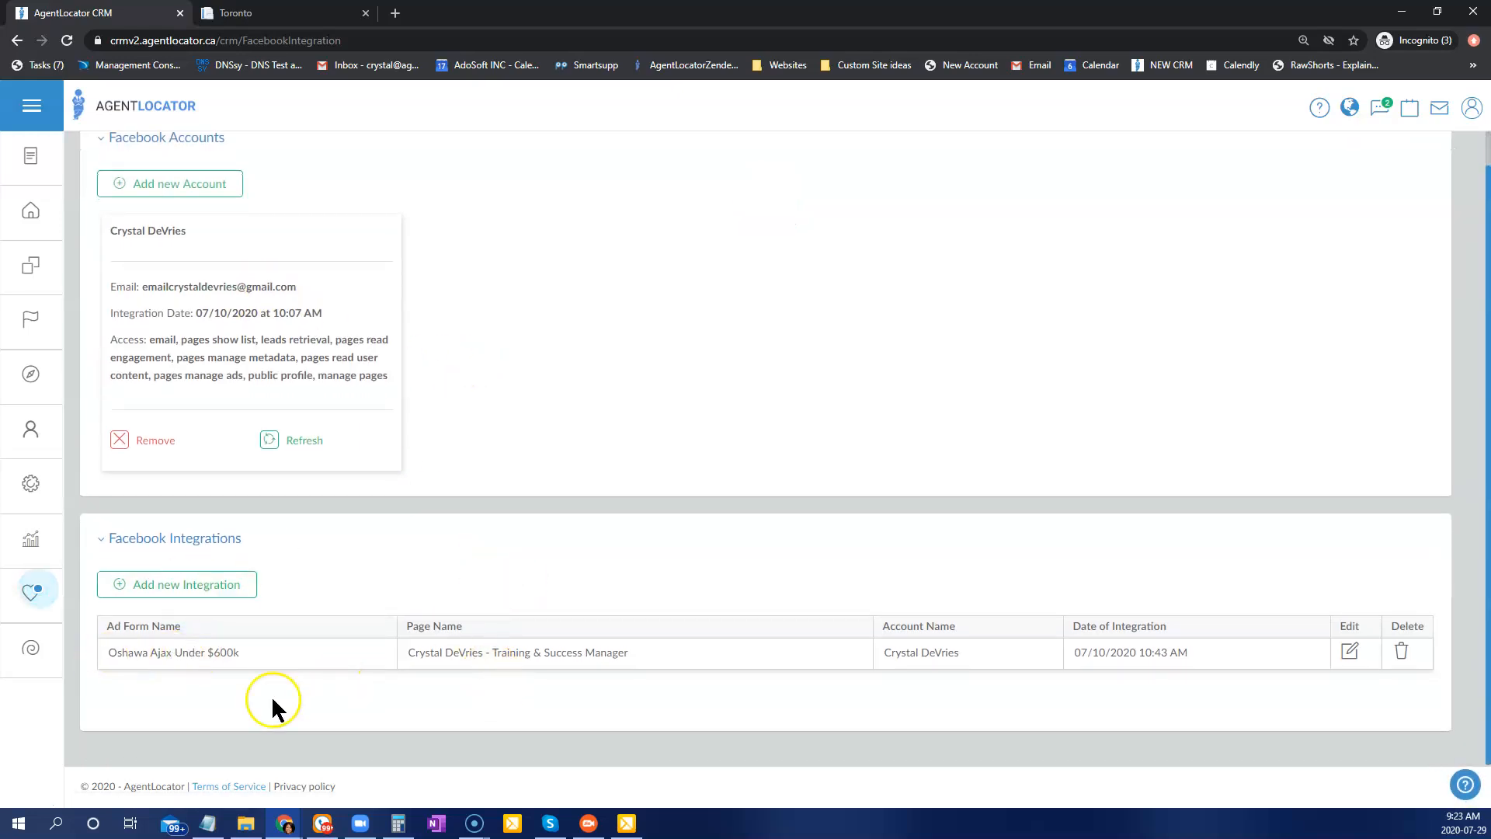
{"action": "left_click", "coordinate": [17, 225]}
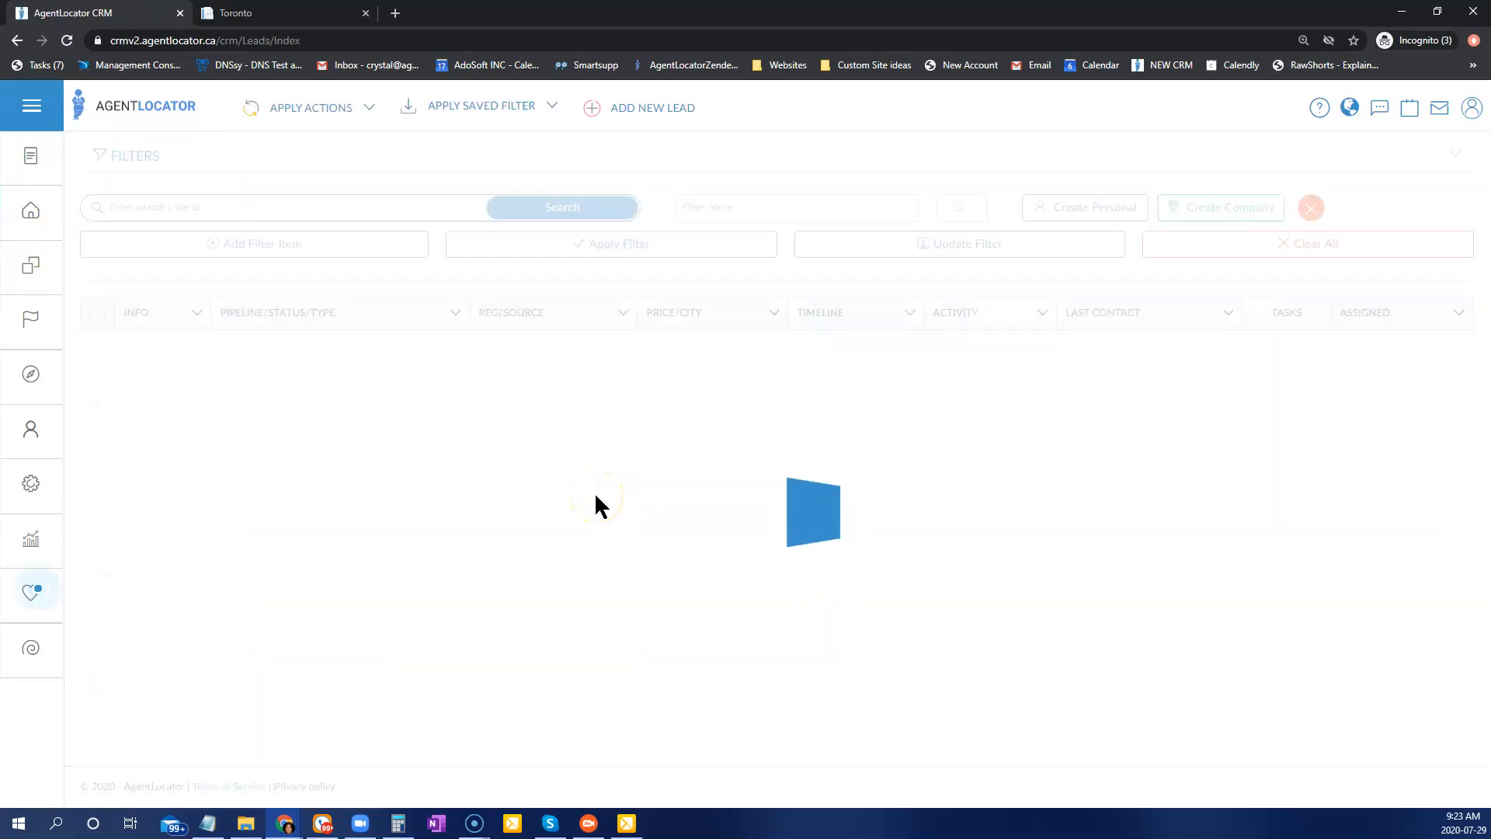